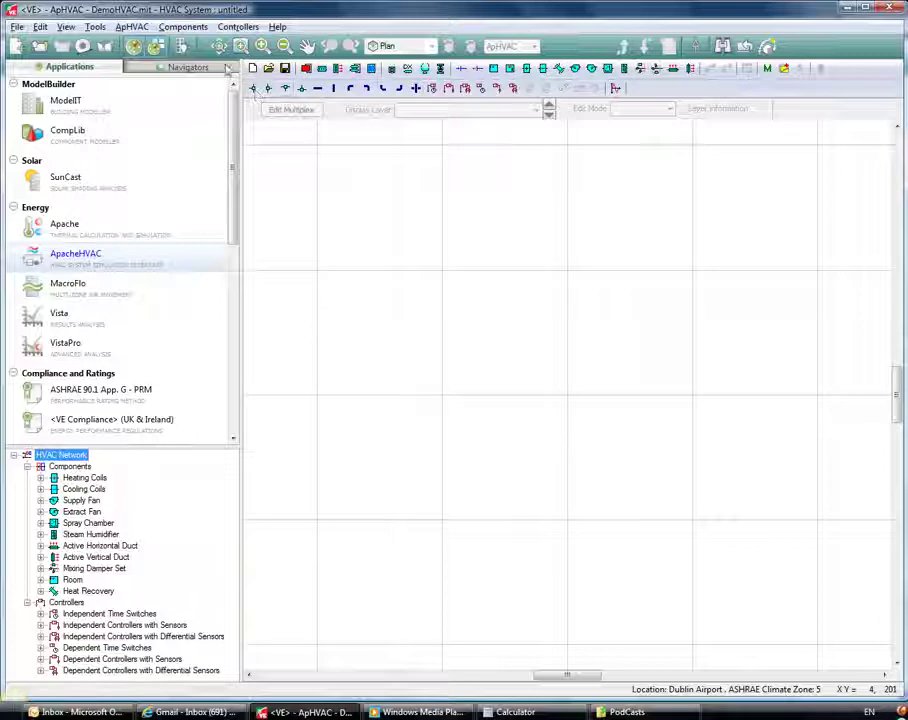
Create a new Fan Coil Units system with the Apache HVAC Wizard, keeping Cellular Office 01 as its only zone.
left_click(132, 26)
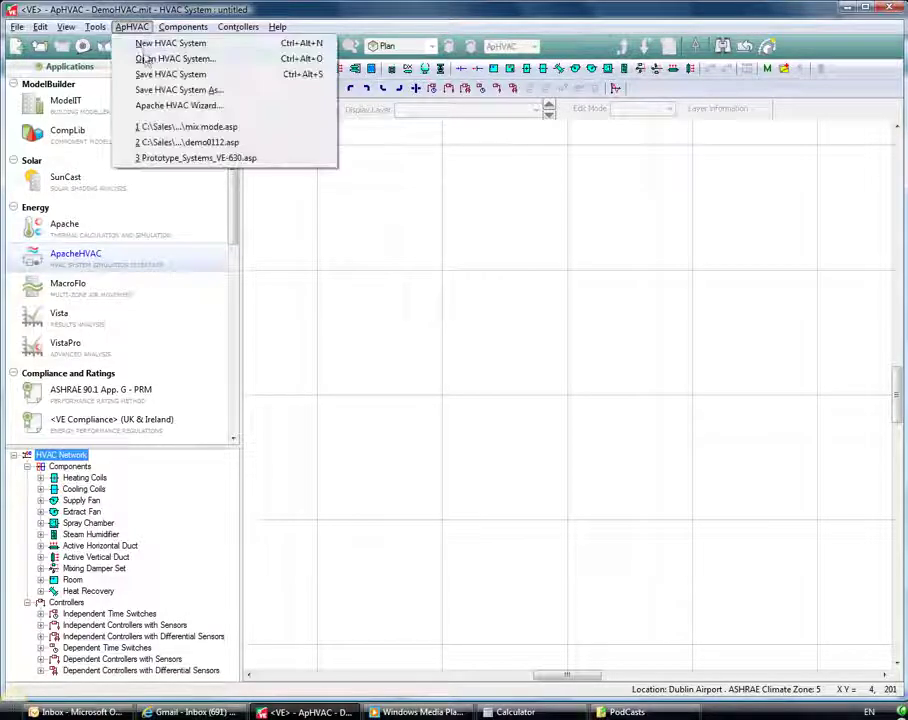
left_click(162, 106)
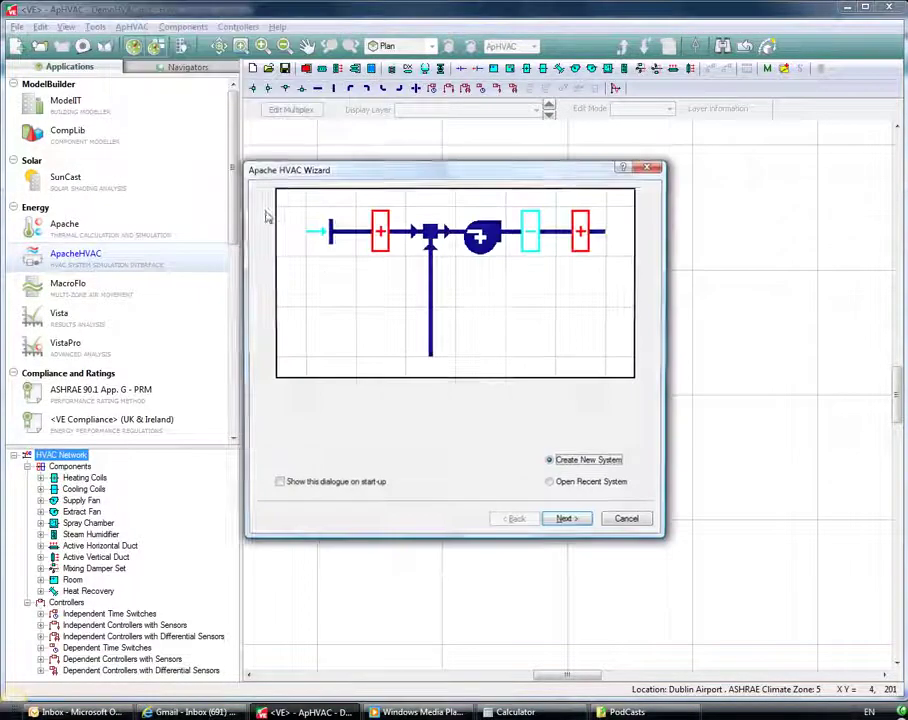
left_click(567, 522)
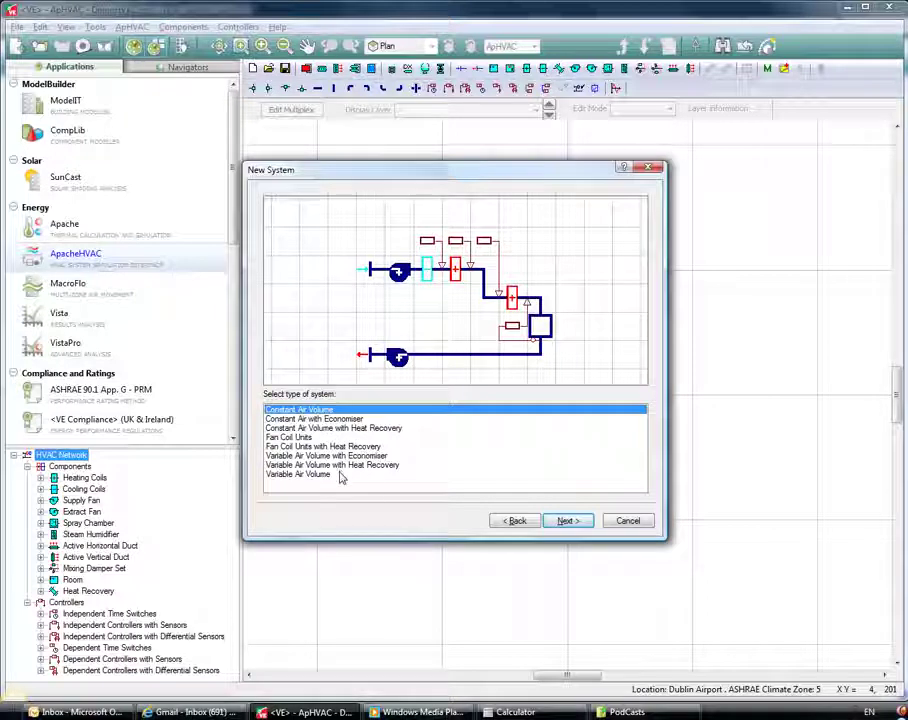
left_click(311, 439)
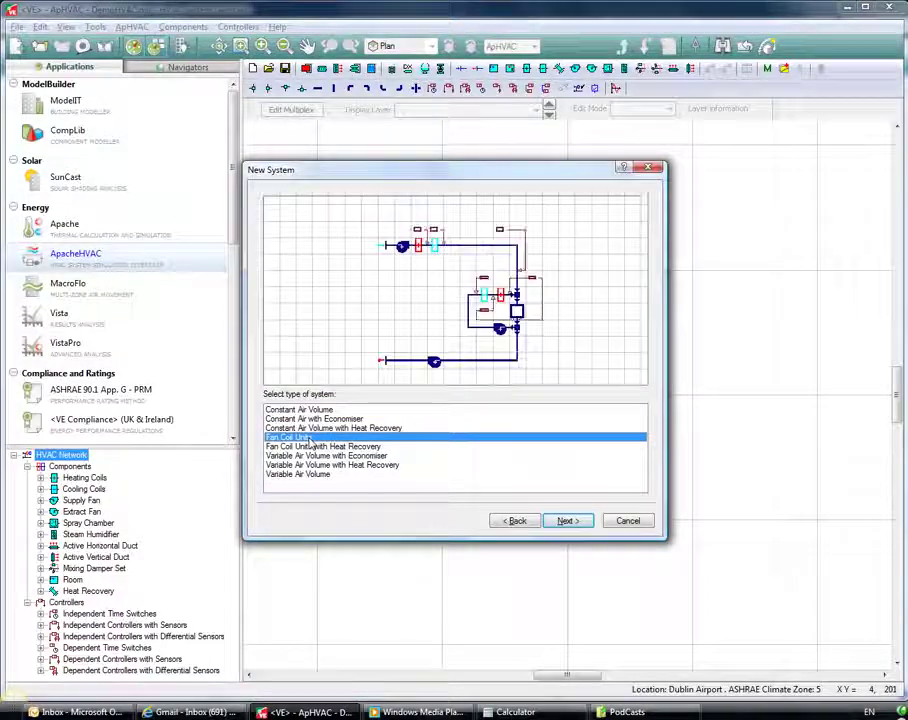
left_click(569, 521)
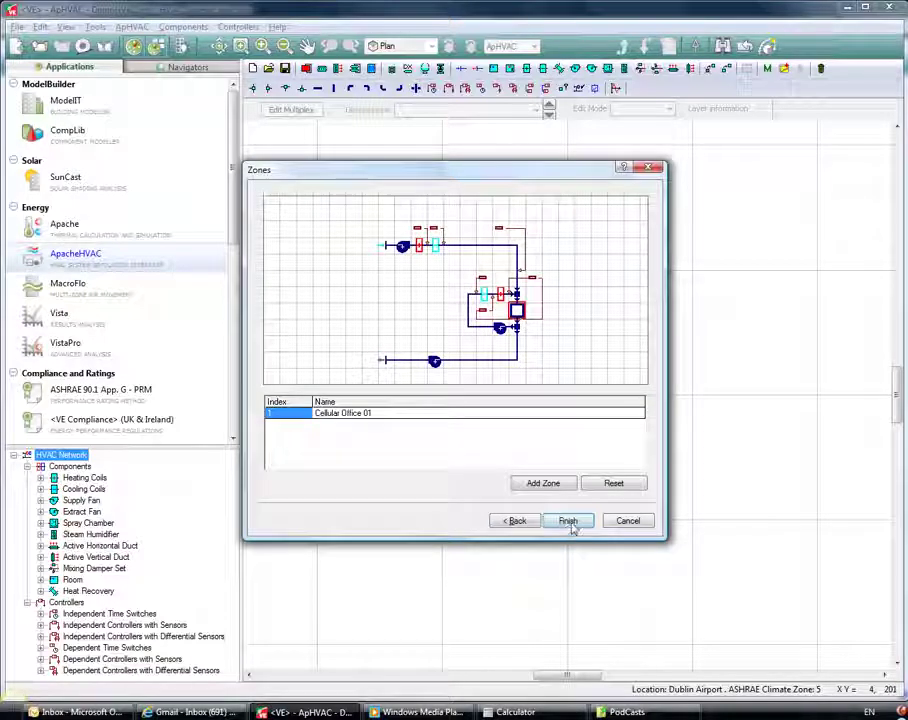
left_click(568, 521)
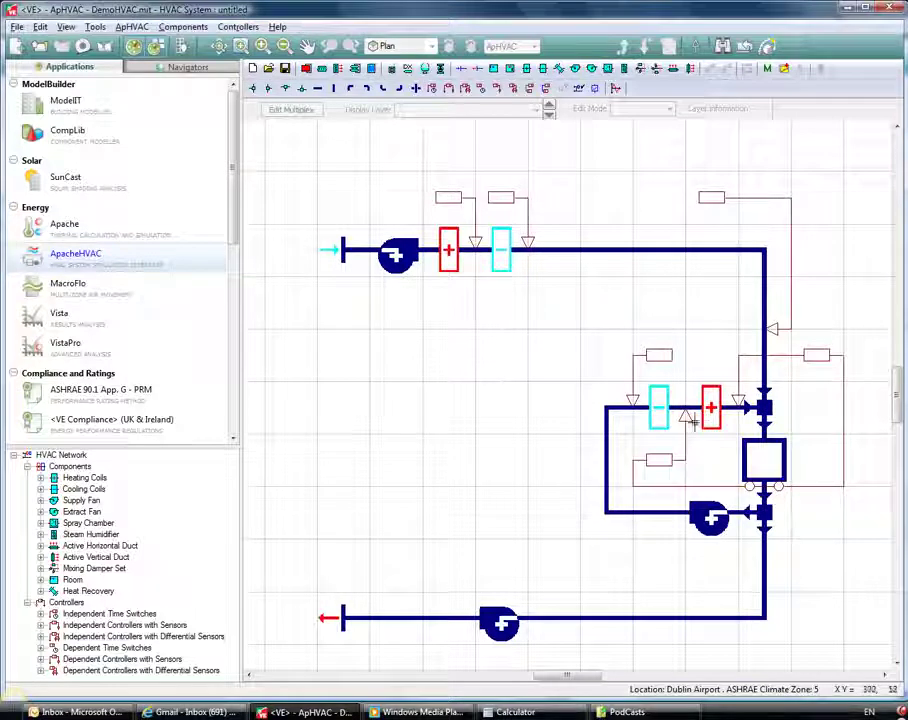
Examine the new system's air inlet and outlet, supply fan, main heating and cooling coils, and fan-coil heater and cooler batteries.
scroll(578, 377, "down", 3)
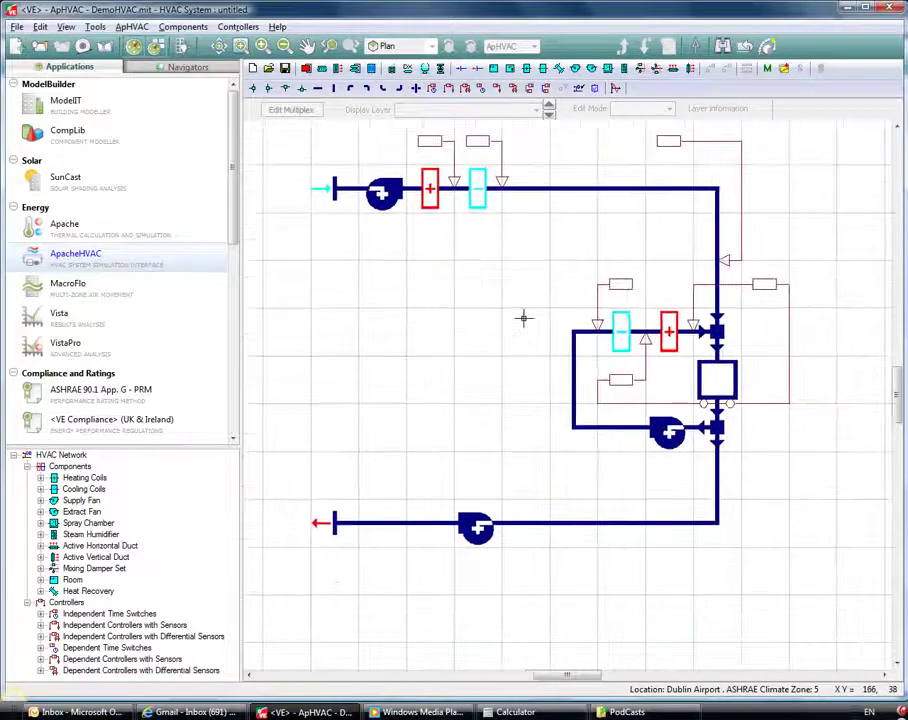
scroll(555, 376, "down", 1)
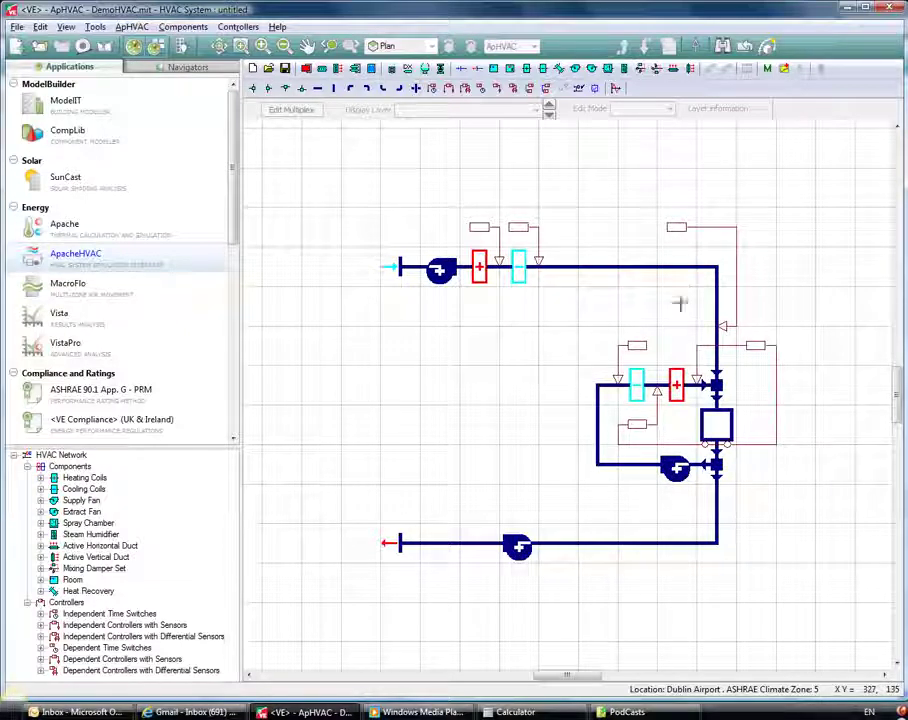
left_click(479, 266)
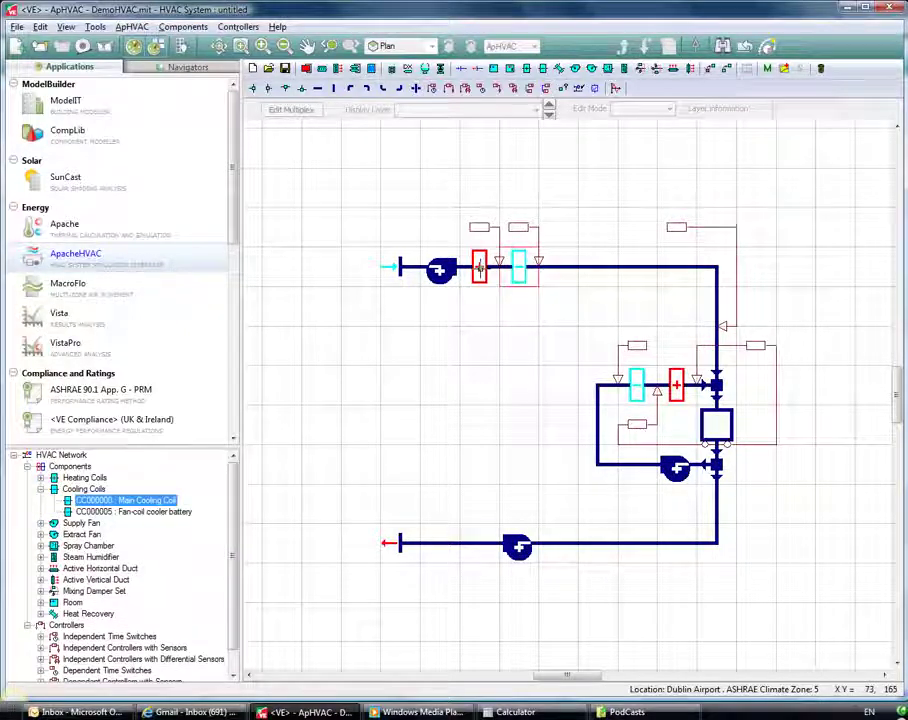
left_click(398, 274)
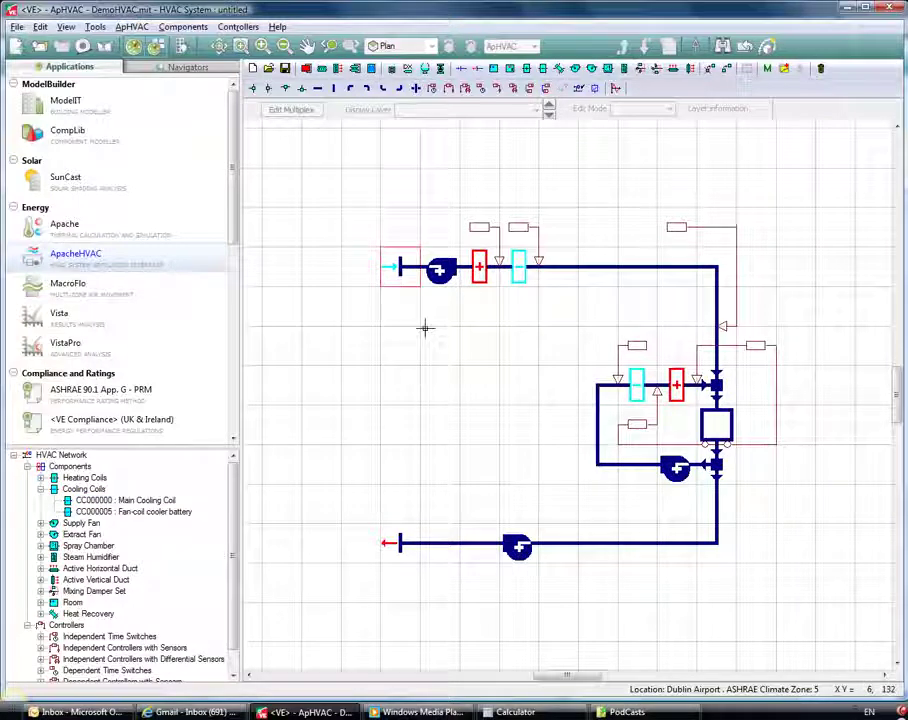
left_click(412, 542)
double_click(441, 271)
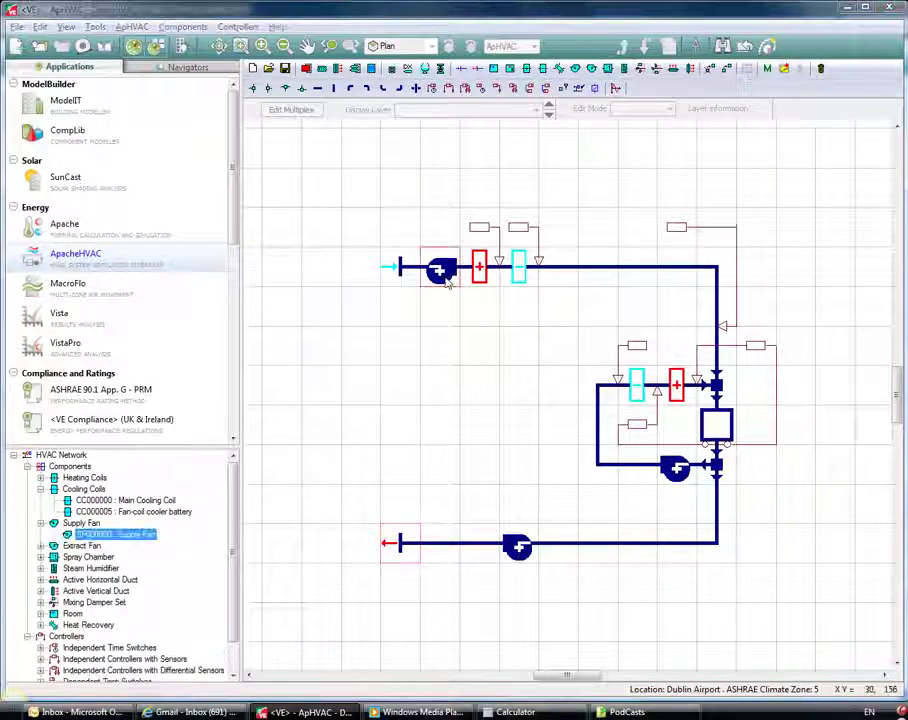
key("Escape")
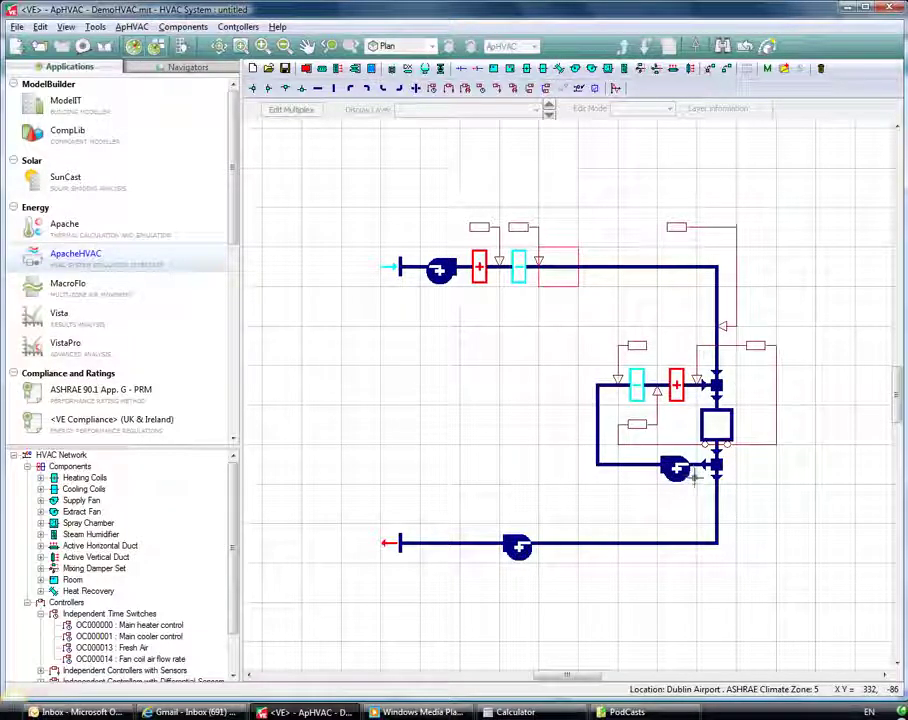
left_click(480, 268)
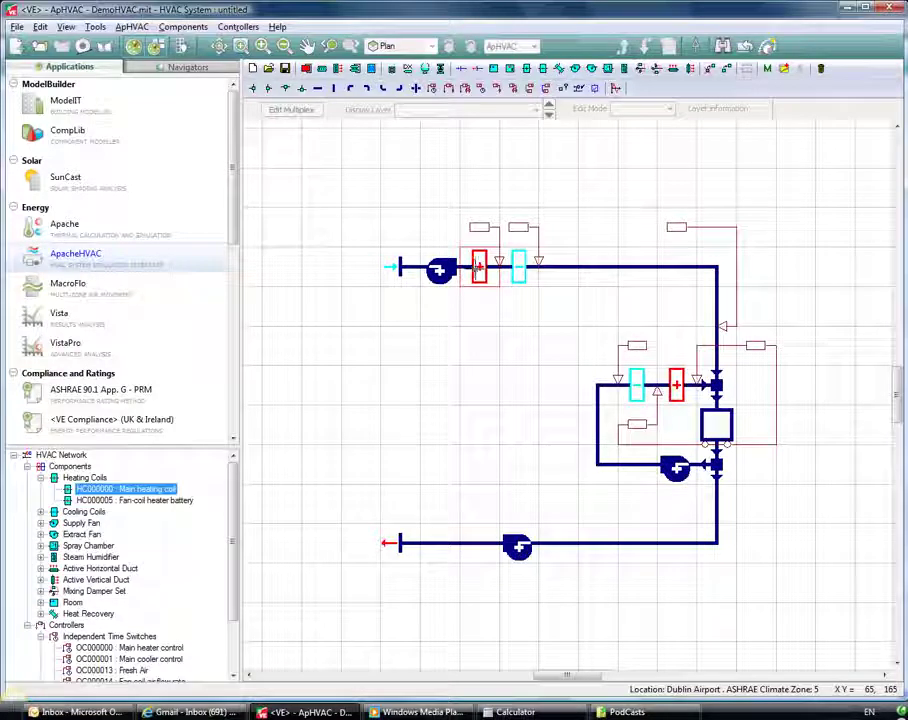
left_click(519, 268)
left_click(636, 384)
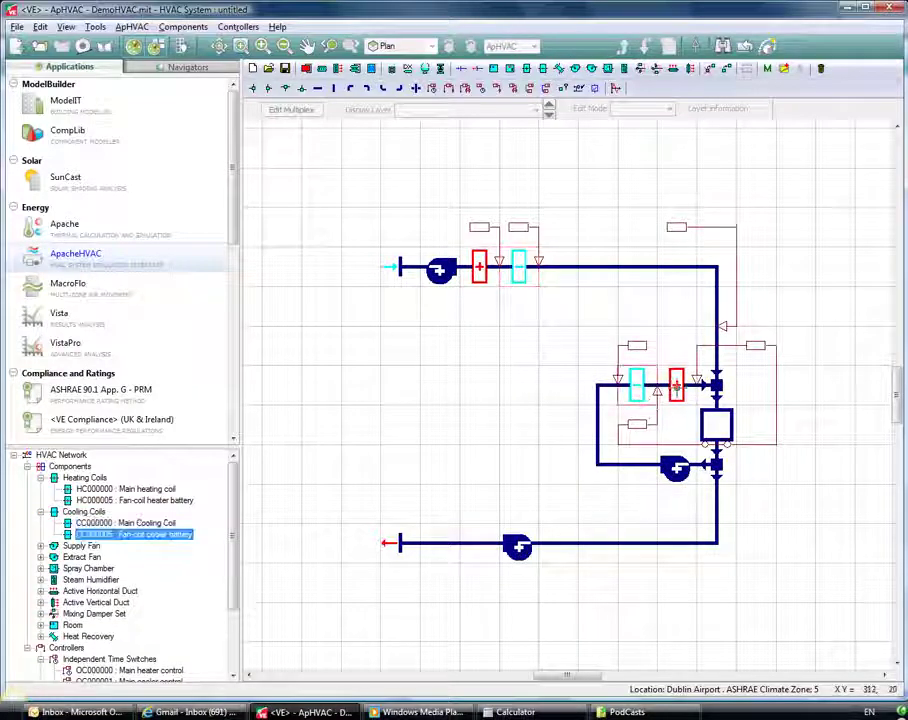
left_click(676, 386)
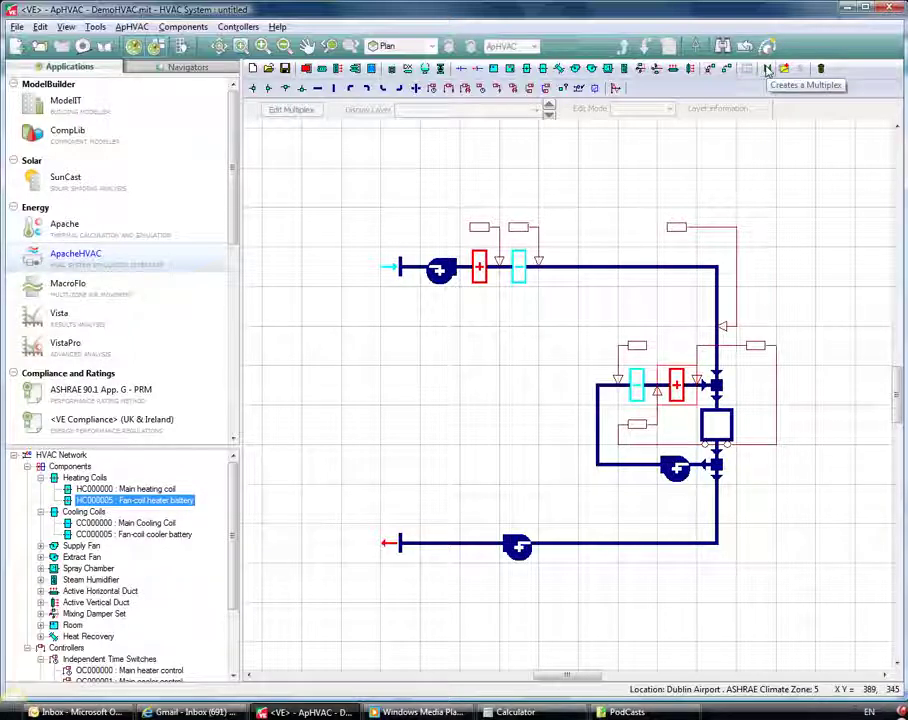
Define a multiplex region about 6 by 8 grid cells around the fan coil loop, its controllers and the room.
left_click(767, 70)
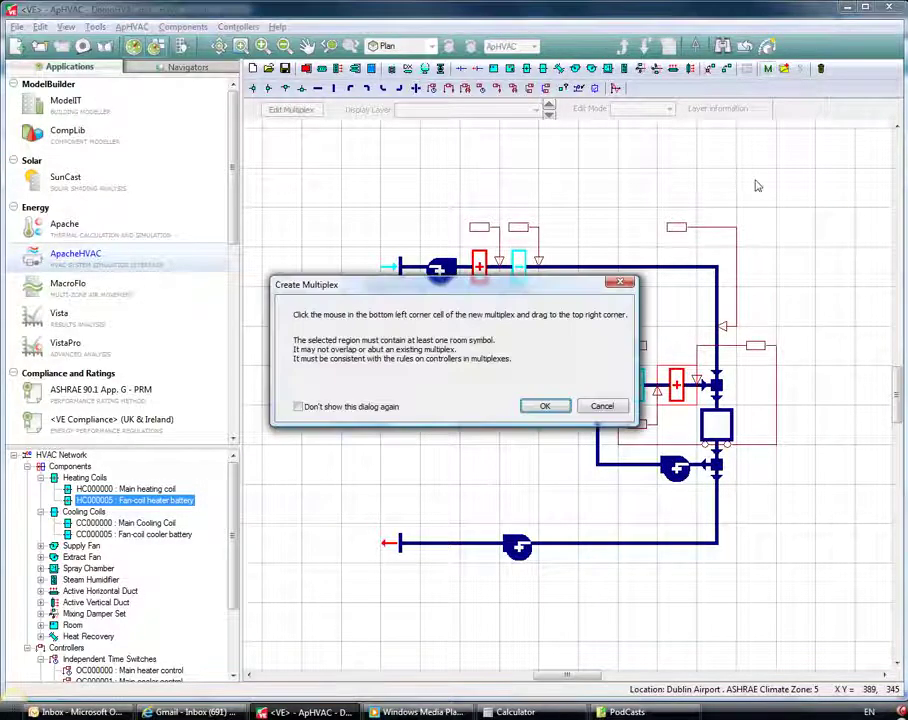
left_click(547, 406)
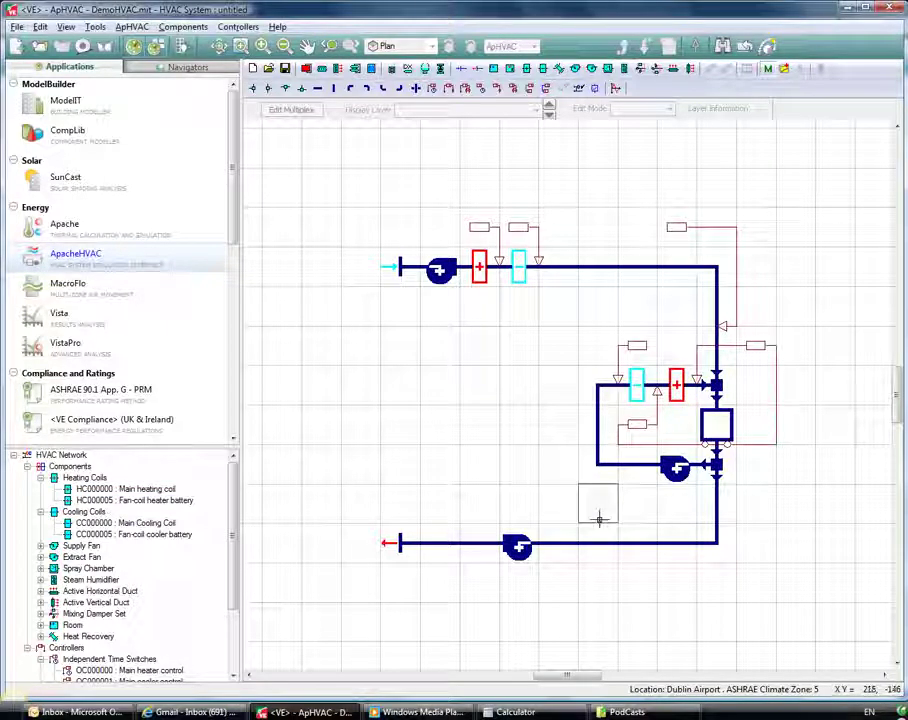
left_click(600, 510)
left_click_drag(600, 506, 791, 216)
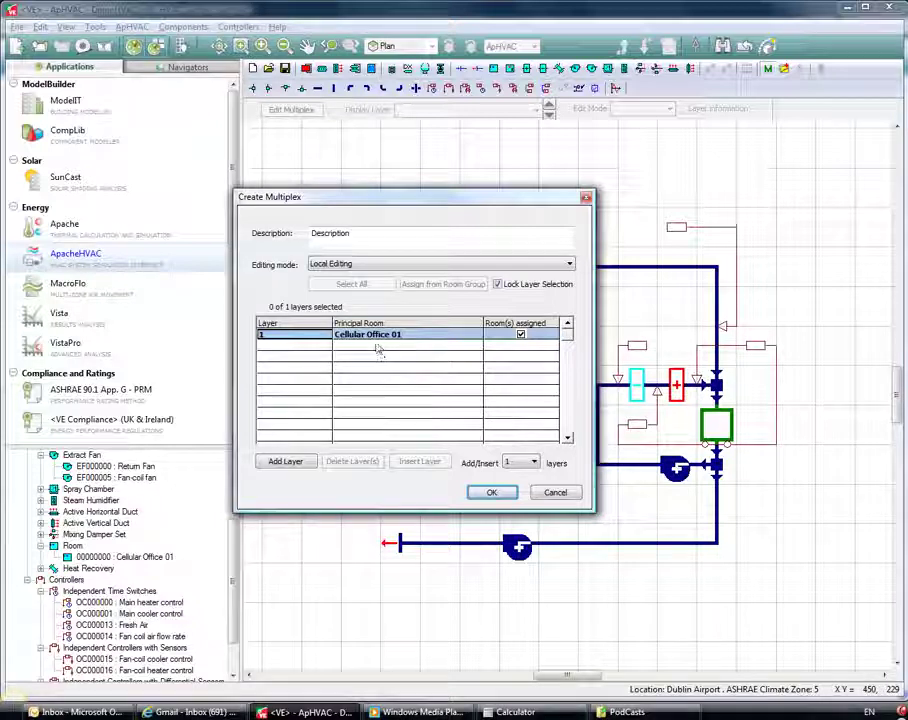
Add four more layers to the new multiplex.
left_click(290, 462)
left_click(290, 462)
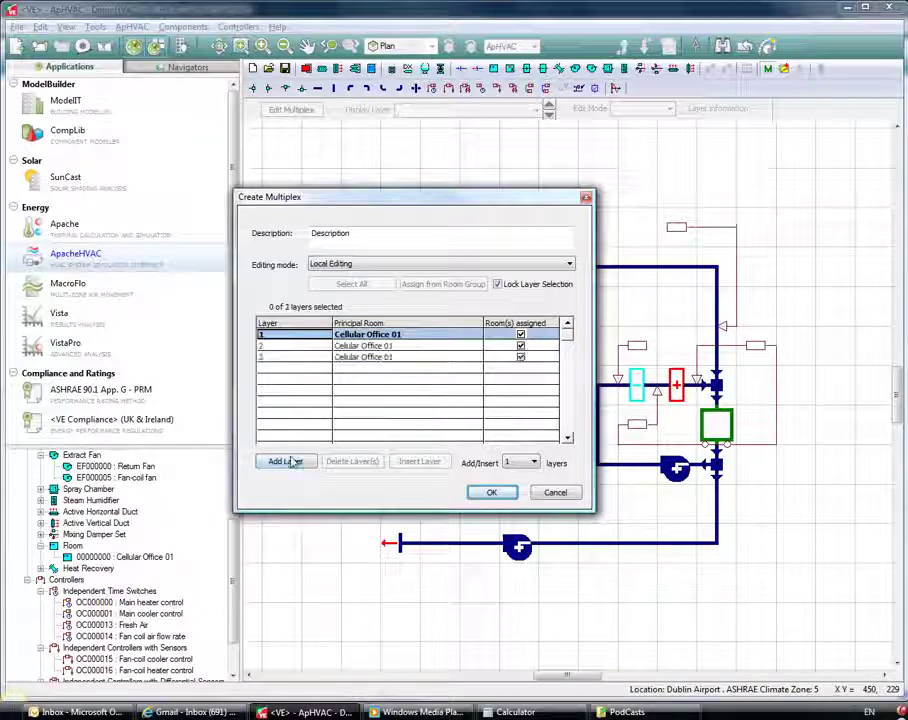
left_click(290, 462)
left_click(290, 462)
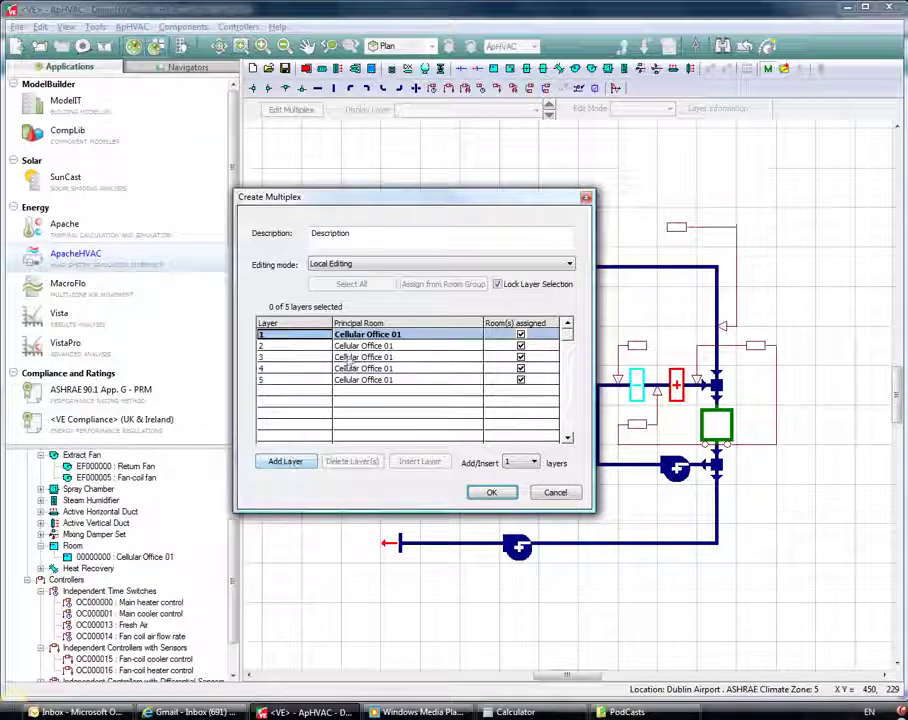
Assign Cellular Office 02, Cellular Office 03, Open Plan Office 01 and Open Plan Office 02 as principal rooms of layers 2 to 5.
left_click(370, 346)
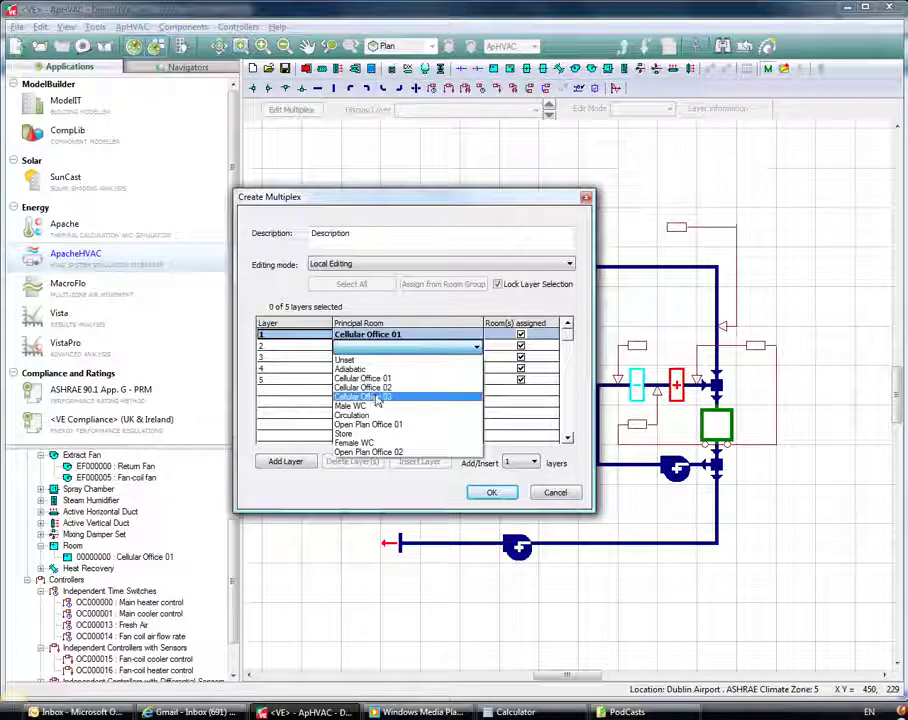
left_click(362, 388)
left_click(370, 357)
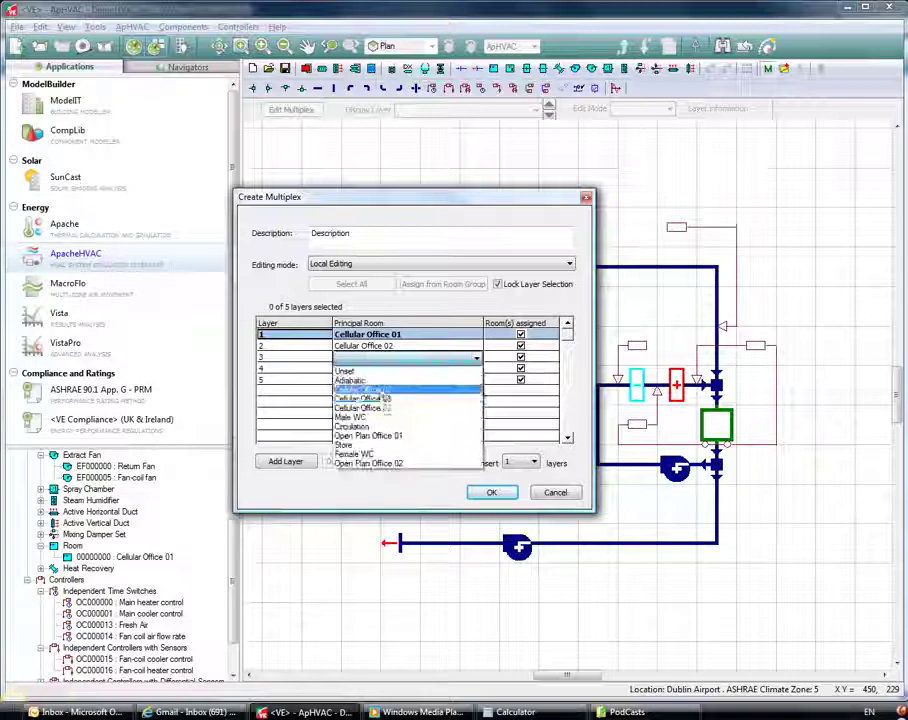
left_click(375, 406)
left_click(386, 371)
left_click(372, 458)
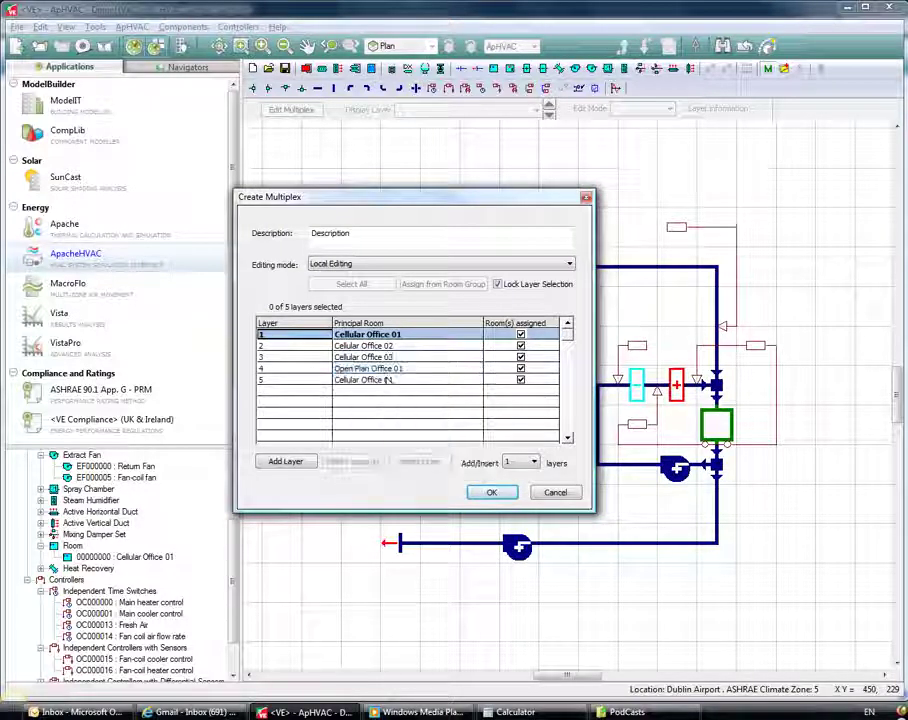
left_click(400, 380)
left_click(384, 485)
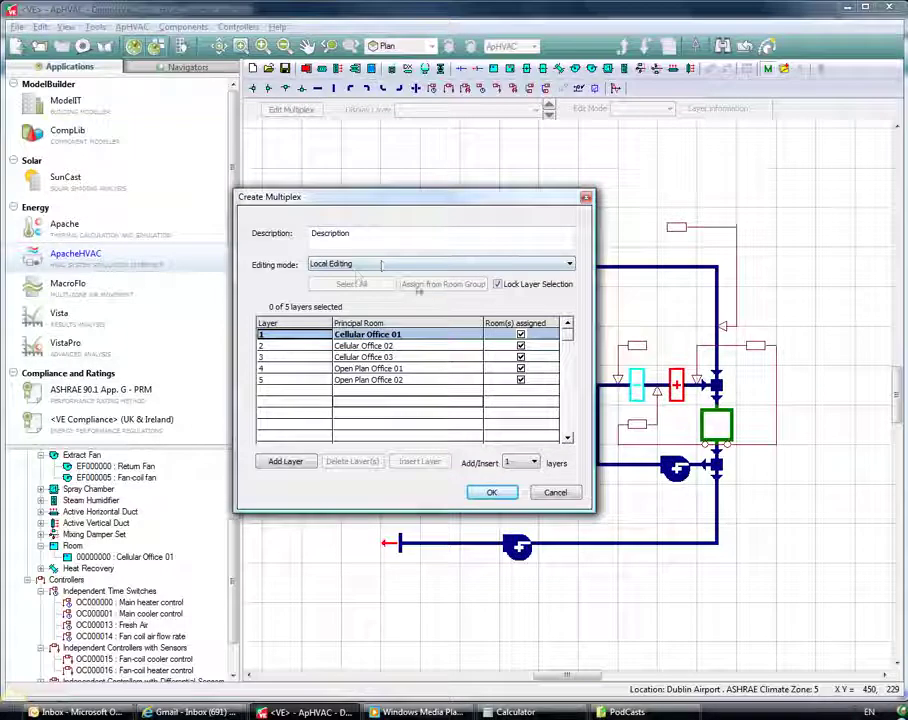
Set the multiplex description to Fan Coil Unit and create the multiplex.
double_click(330, 234)
type("Fan Coil Unit")
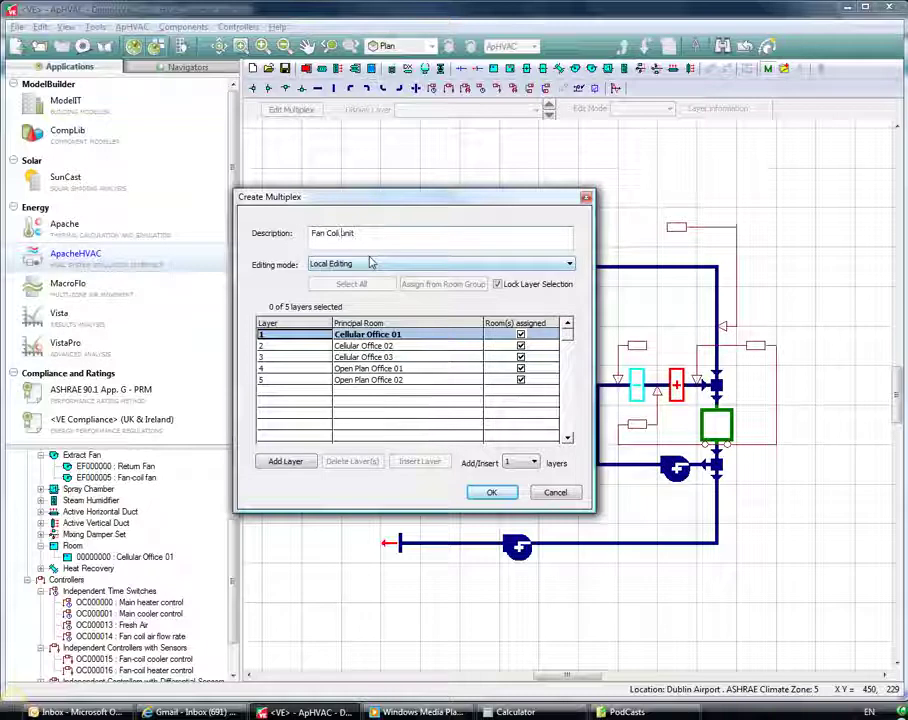
key("Delete")
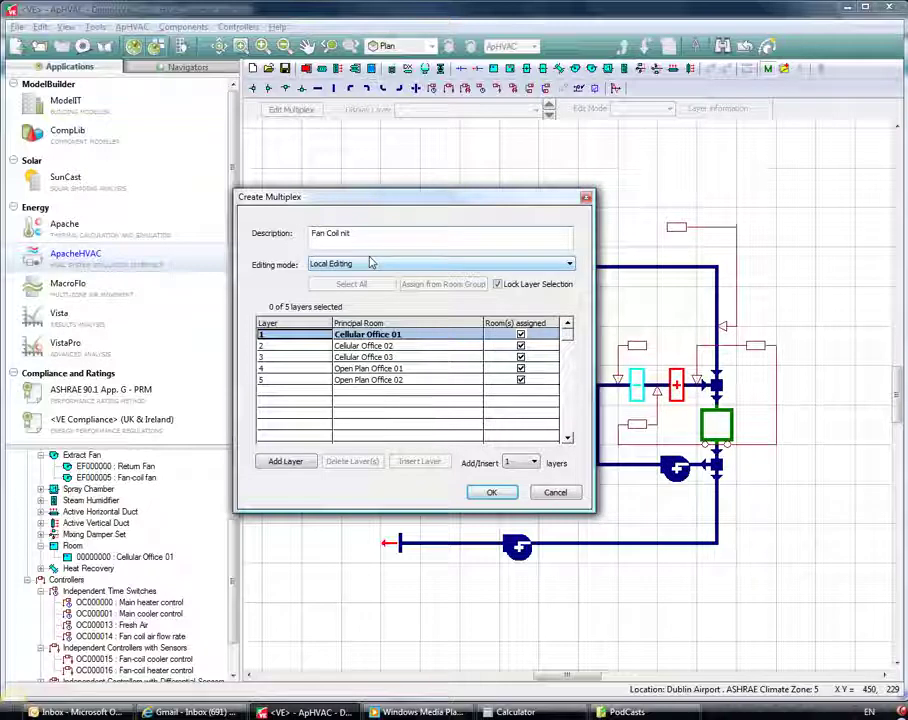
type("U")
left_click(491, 494)
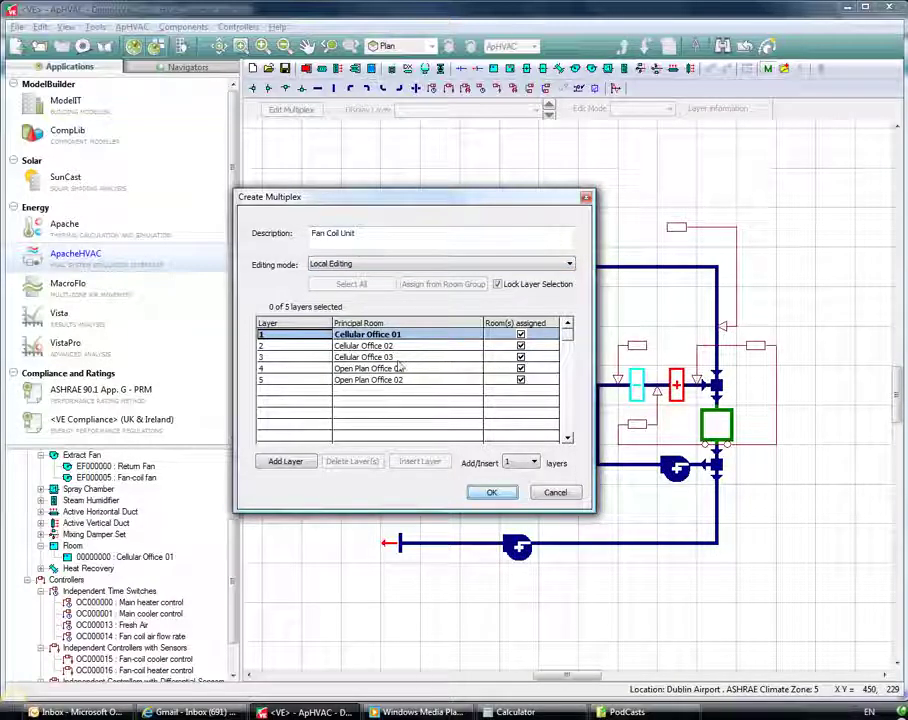
left_click(490, 494)
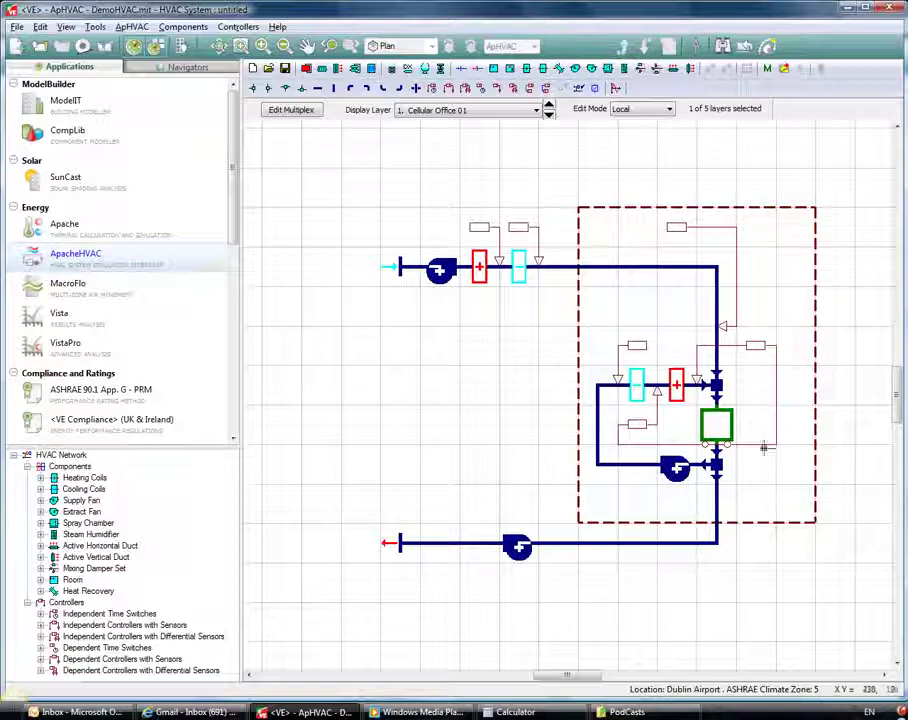
Switch the Fan Coil Unit multiplex to Global Editing with all its layers selected.
left_click(525, 385)
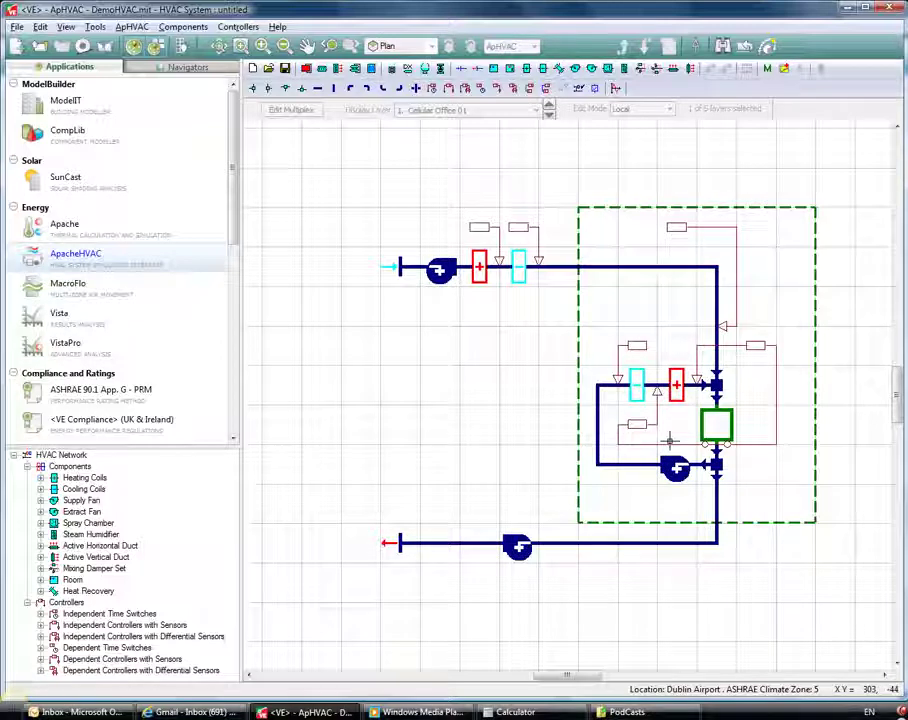
left_click(577, 252)
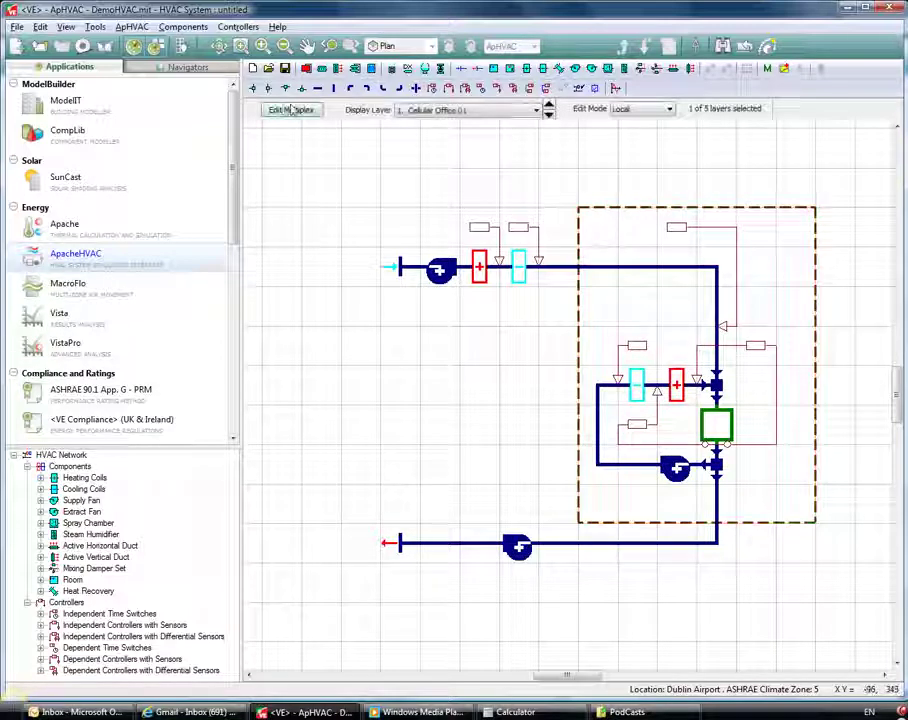
left_click(296, 111)
left_click_drag(355, 198, 118, 110)
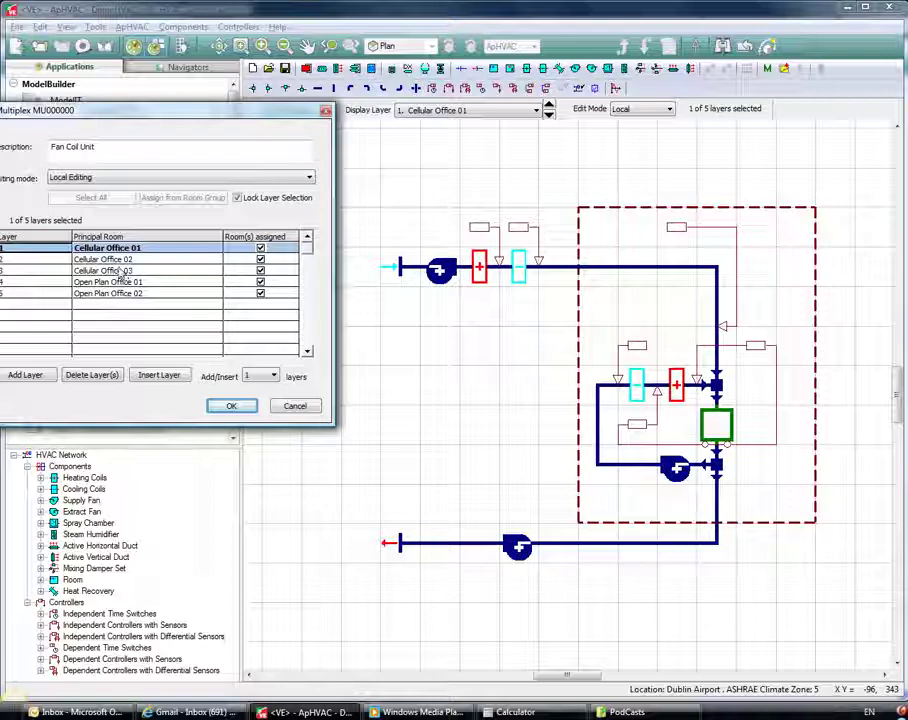
left_click(88, 177)
left_click(121, 196)
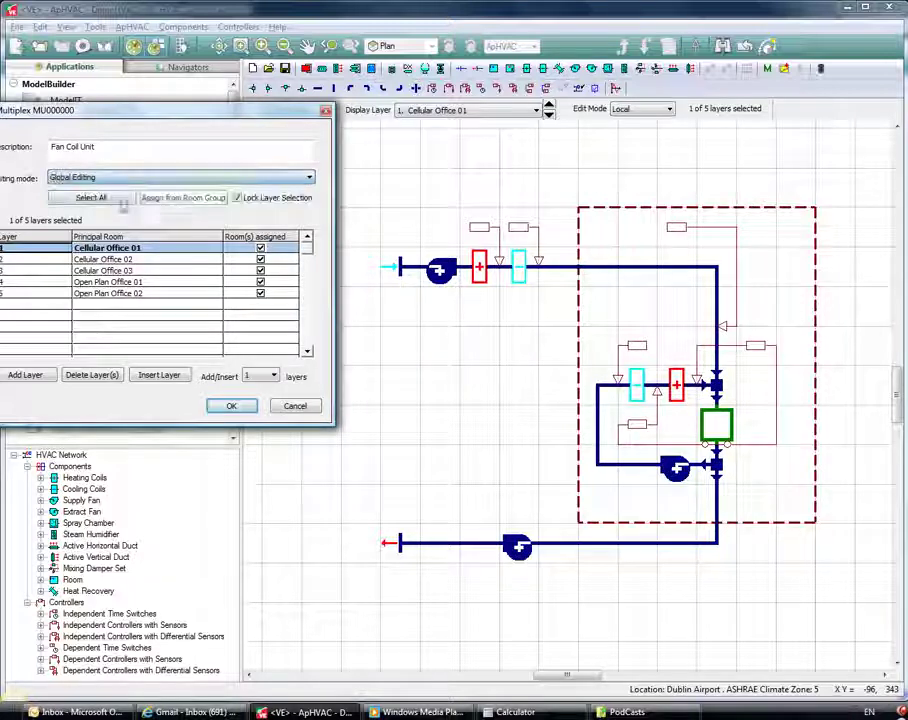
left_click(91, 197)
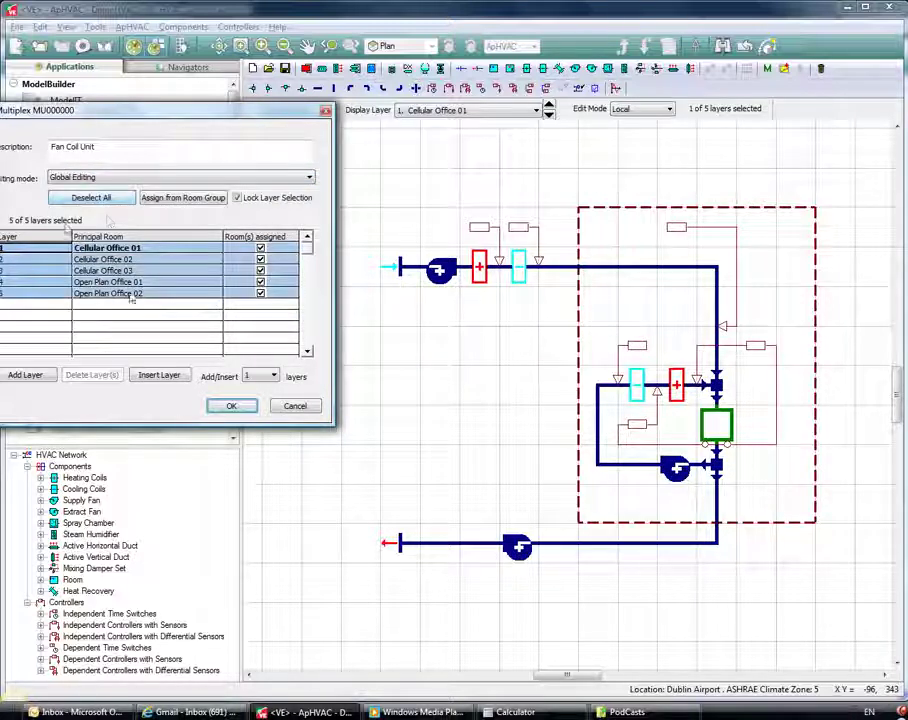
left_click(230, 406)
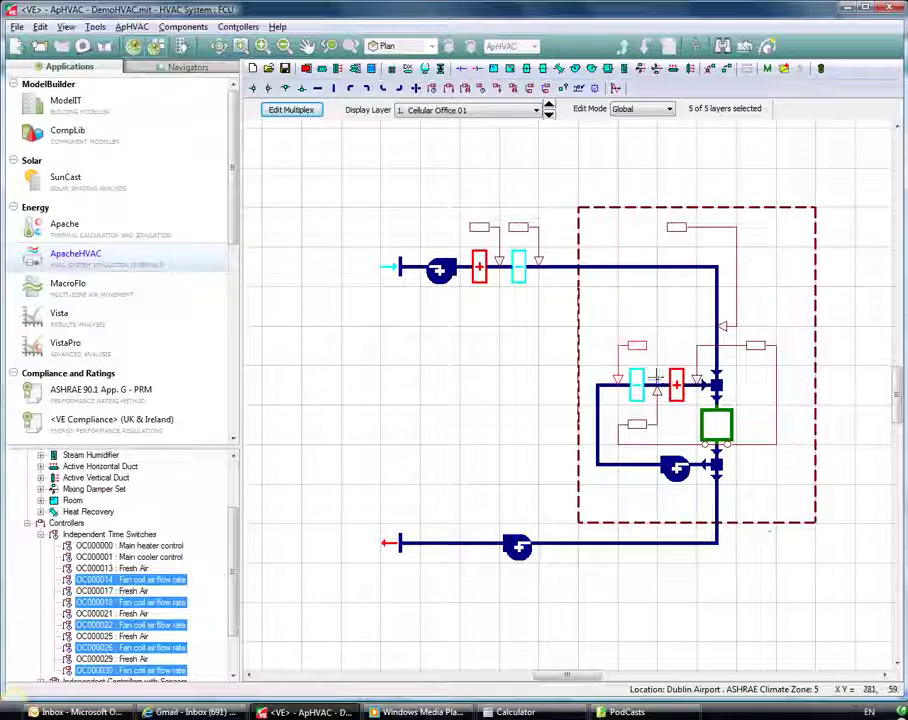
Review the fan coil air flow rate controller's maximum flow rates for all layers and close it without changes.
double_click(637, 344)
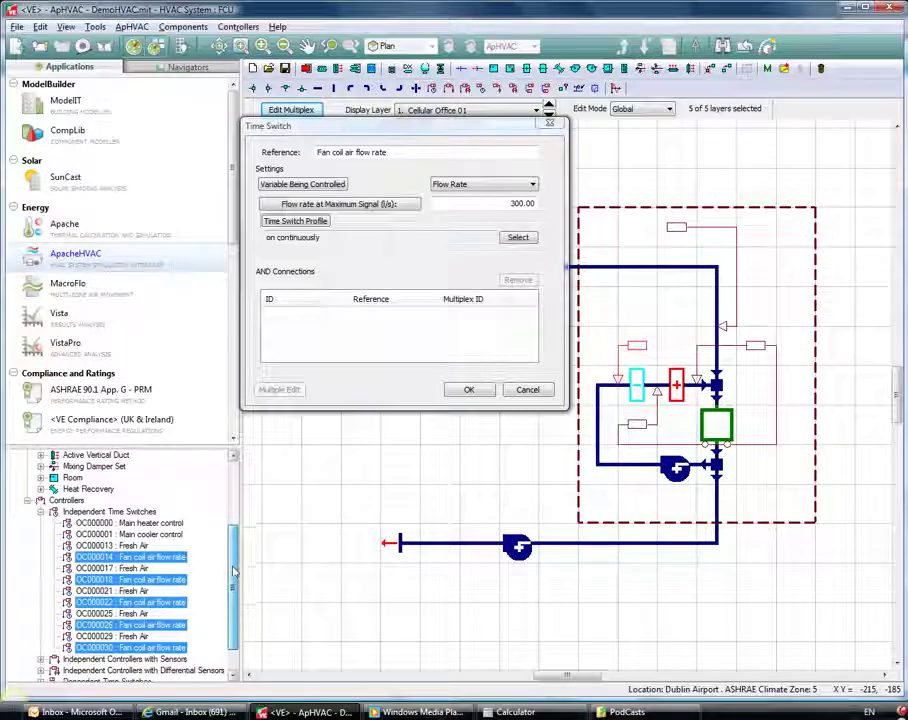
scroll(232, 570, "up", 1)
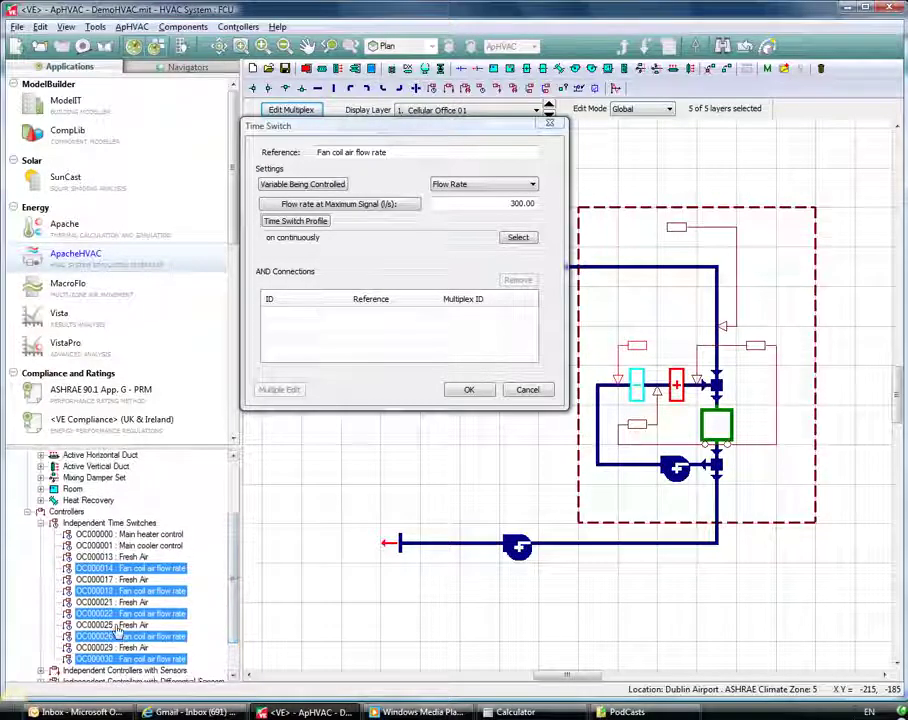
left_click(357, 210)
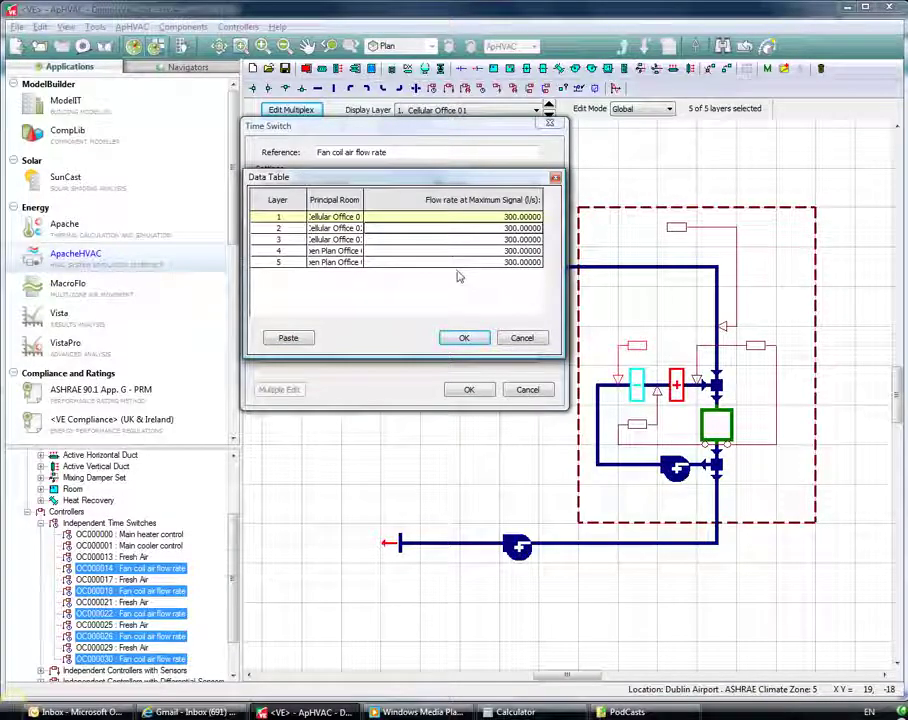
left_click(521, 339)
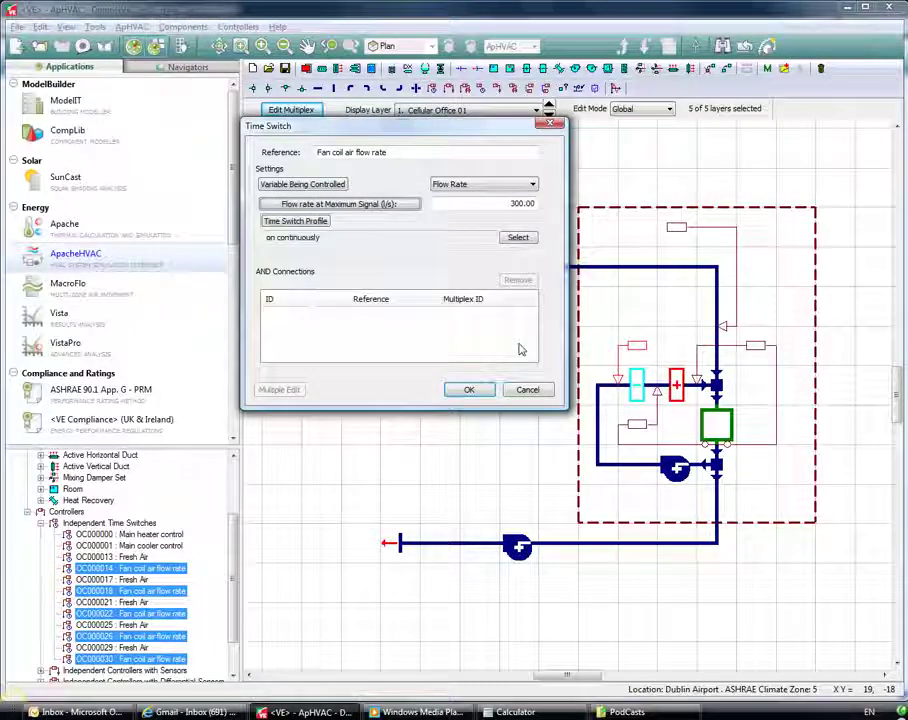
left_click(528, 391)
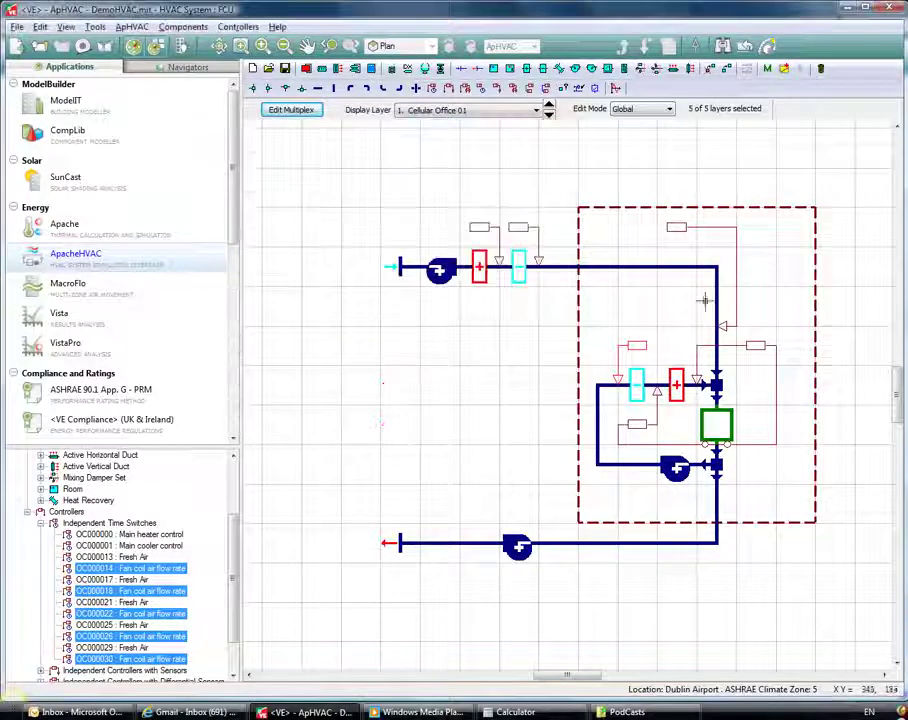
Open the layer-by-layer table of maximum-signal flow rates for the Fresh Air controller.
left_click(680, 230)
double_click(680, 230)
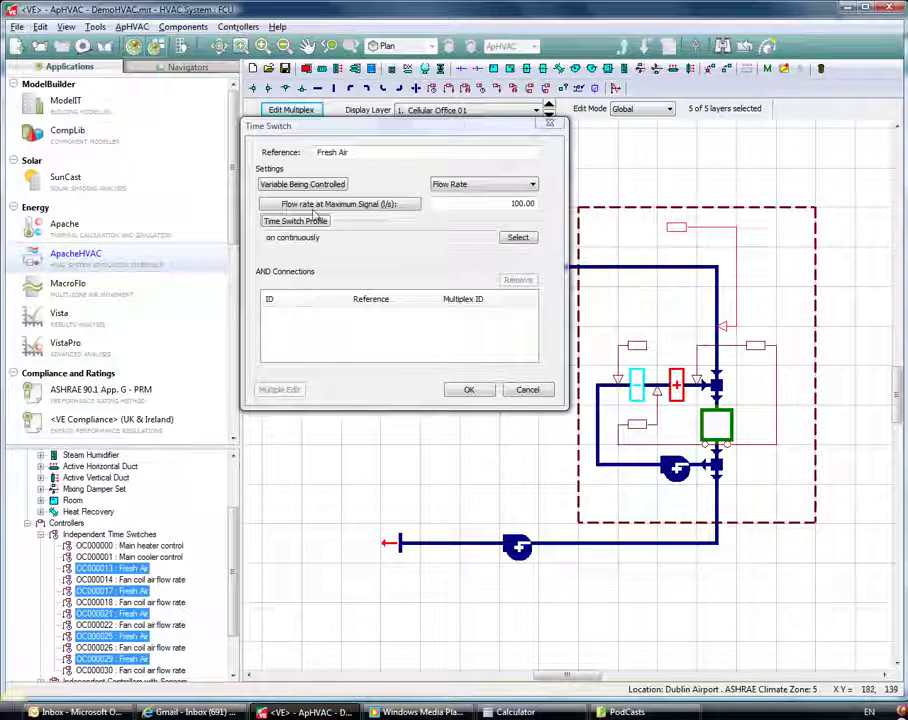
left_click(294, 334)
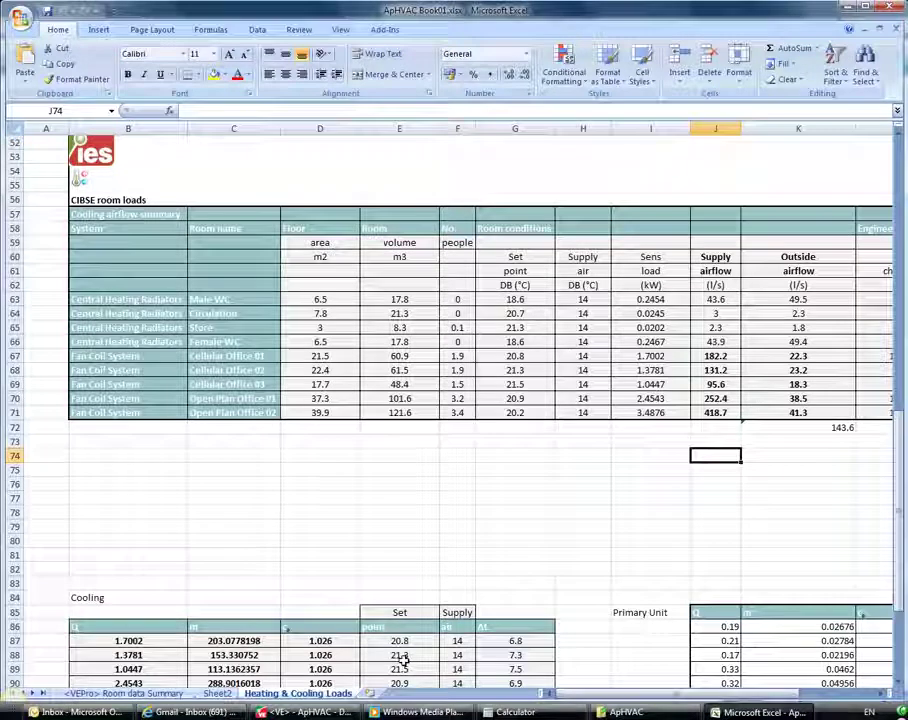
In the Excel room loads workbook, copy the outside airflow values of the five Fan Coil System rooms, cells K67 to K71.
left_click_drag(901, 478, 897, 410)
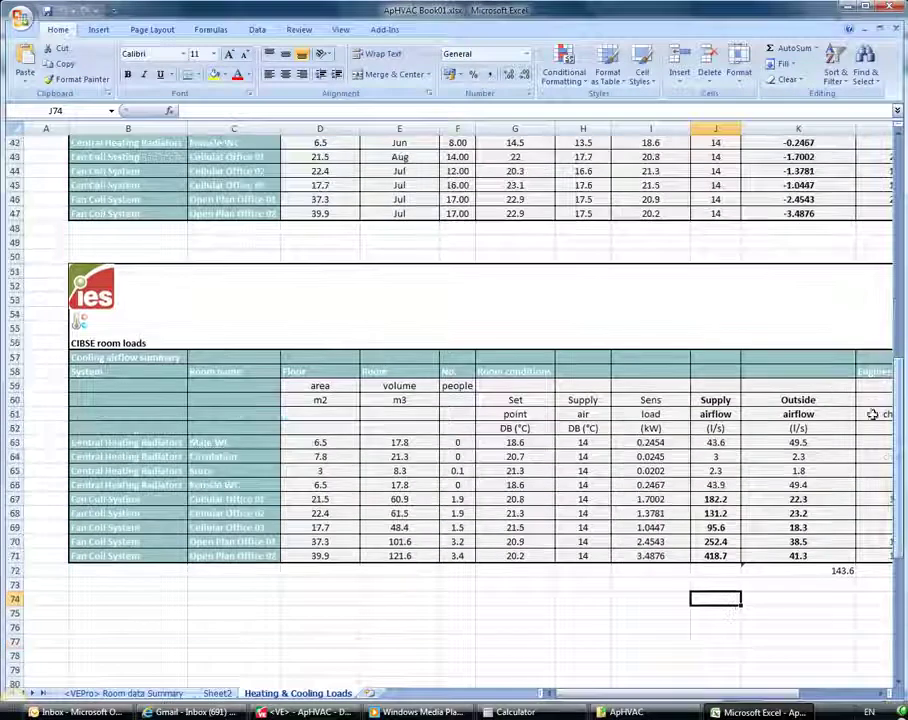
scroll(500, 499, "right", 3)
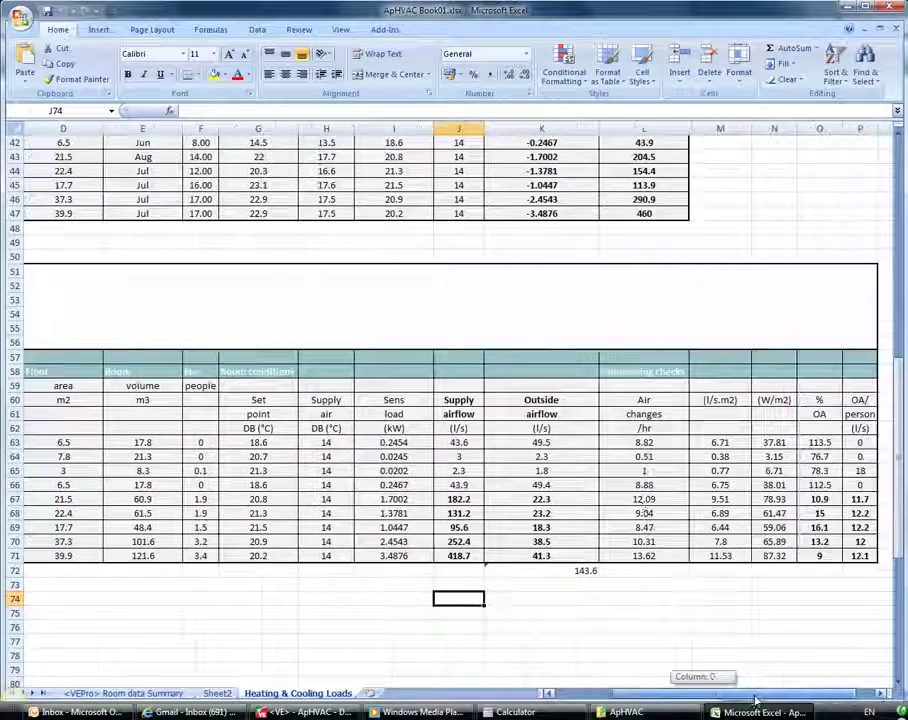
left_click_drag(558, 499, 552, 555)
left_click_drag(708, 693, 690, 702)
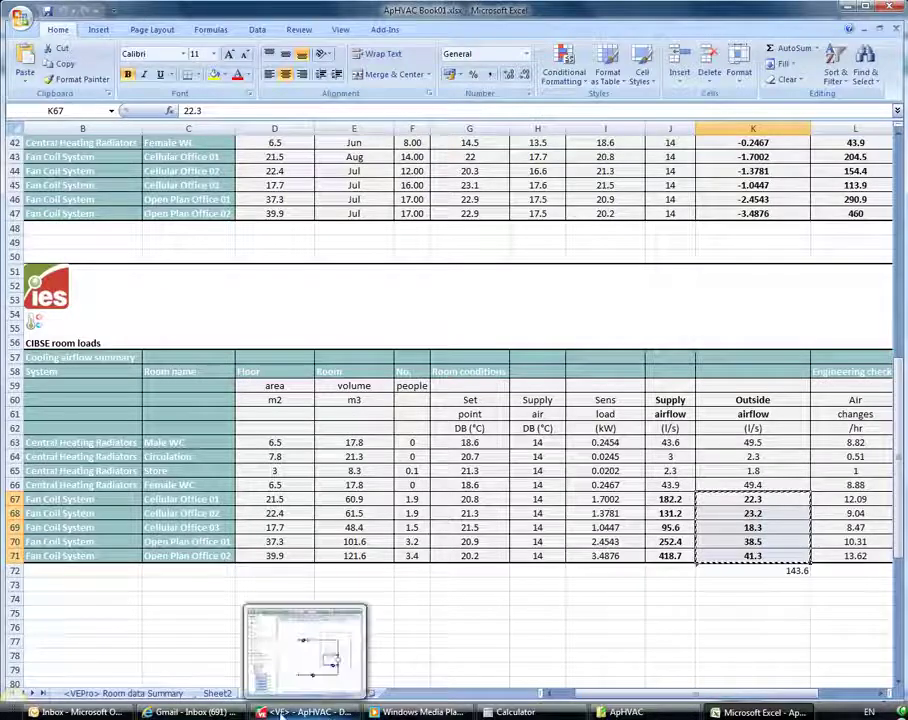
Switch back to ApacheHVAC, paste the copied outside airflows into the Fresh Air controller's layer flow rates and accept the changes.
left_click(330, 640)
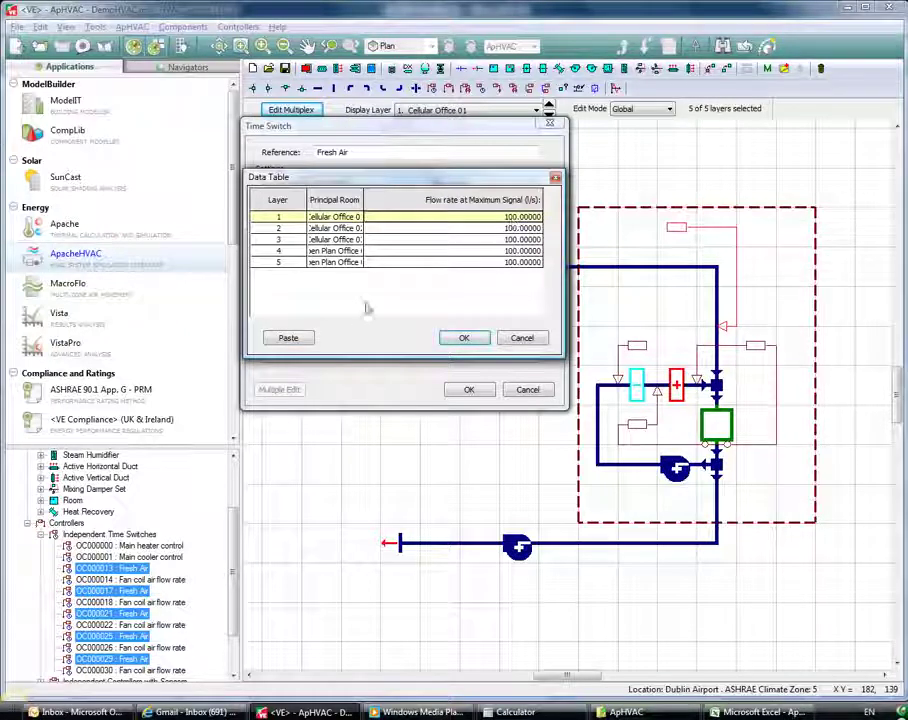
left_click(288, 339)
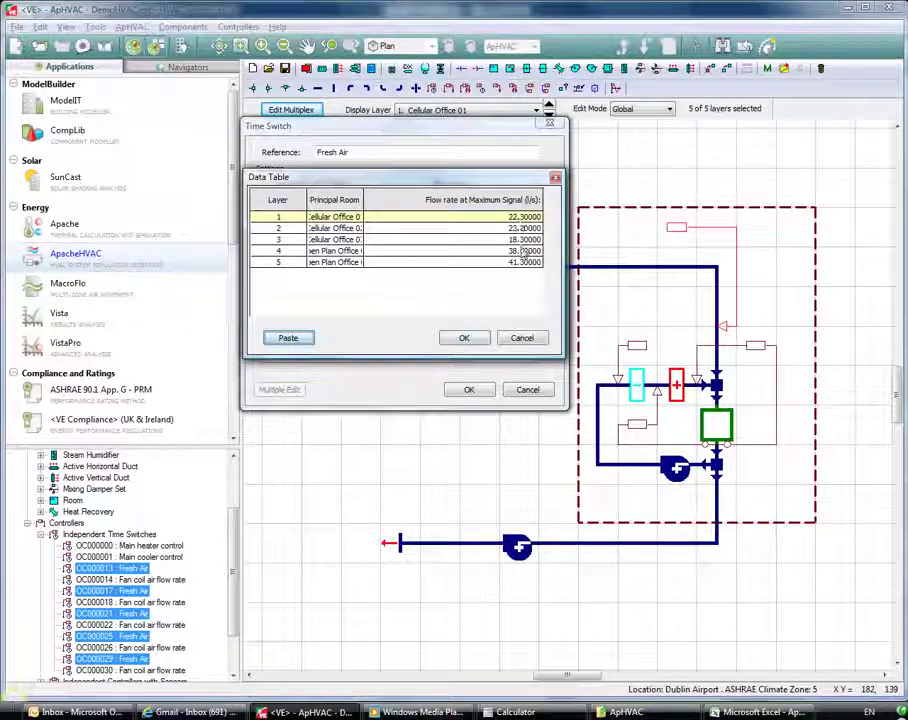
left_click(474, 339)
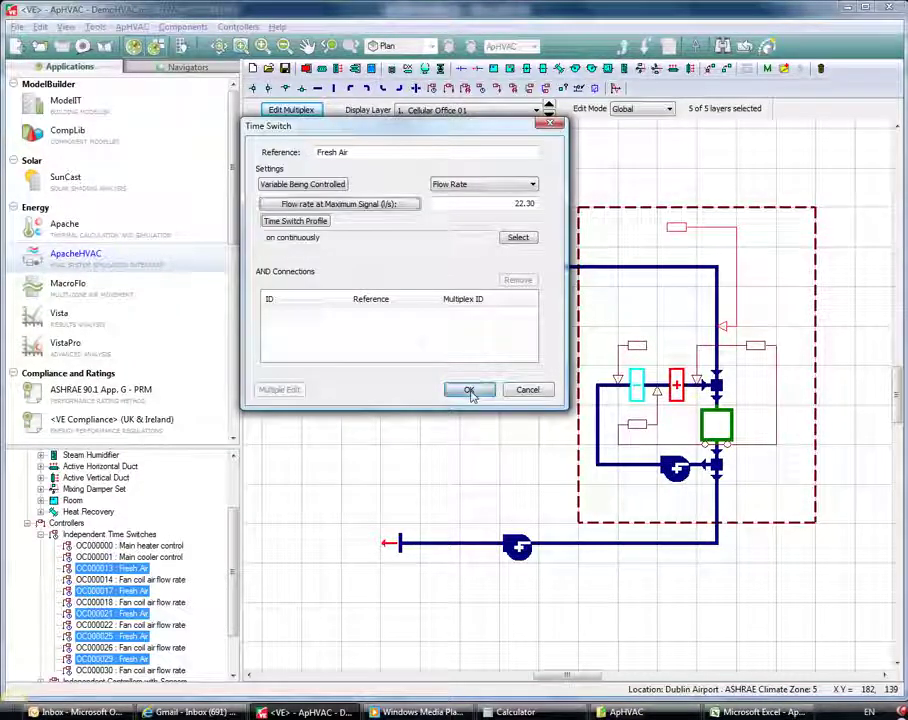
left_click(470, 390)
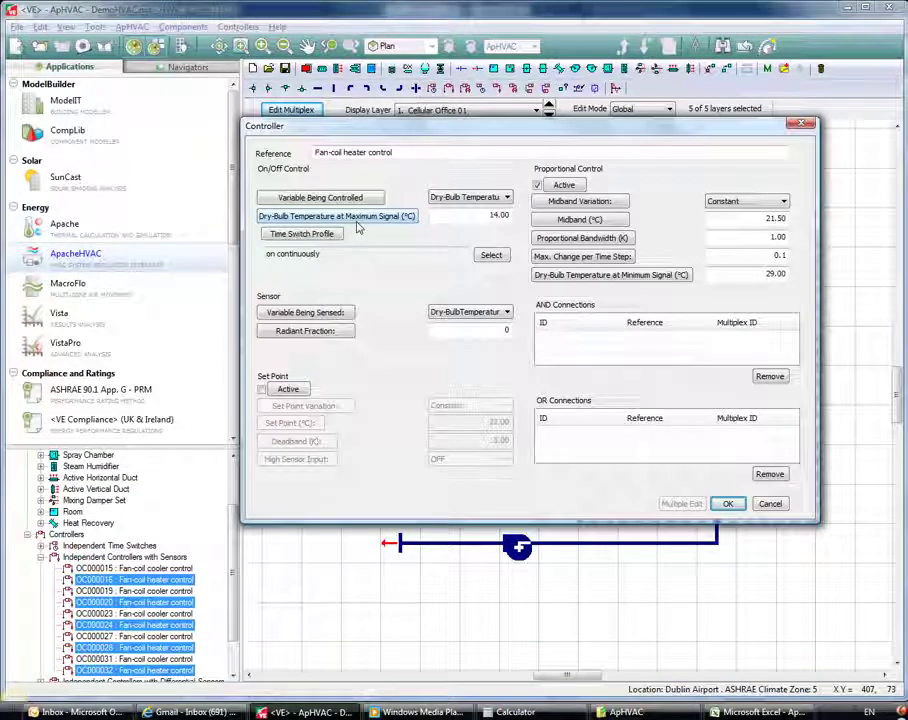
Review the fan-coil heater control's dry-bulb temperatures at maximum and minimum signal and its sensed variable together for all layers.
left_click(358, 217)
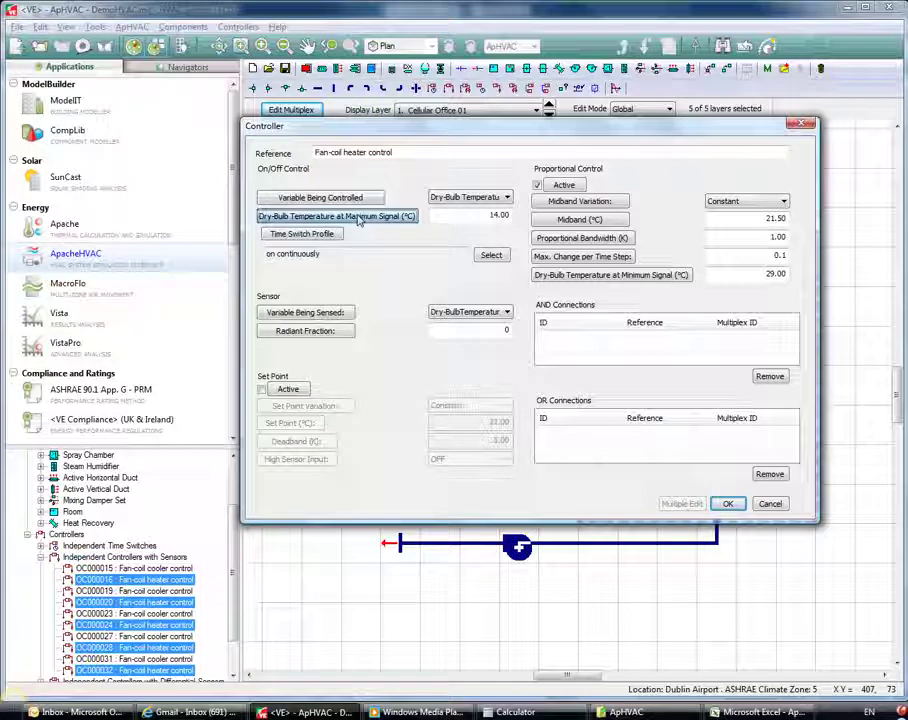
left_click(611, 274)
left_click(334, 316)
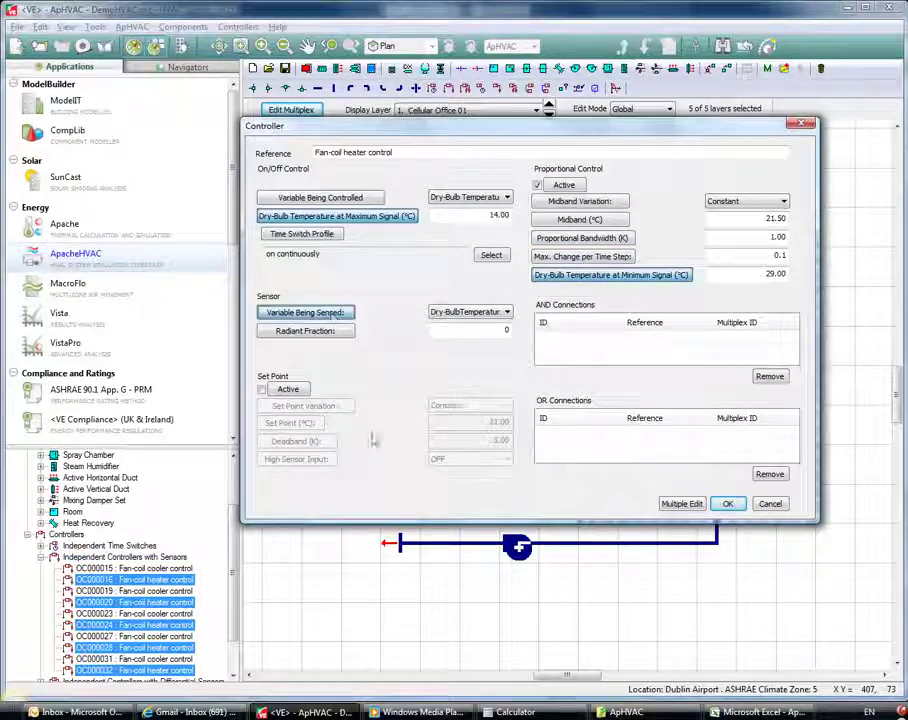
left_click(684, 504)
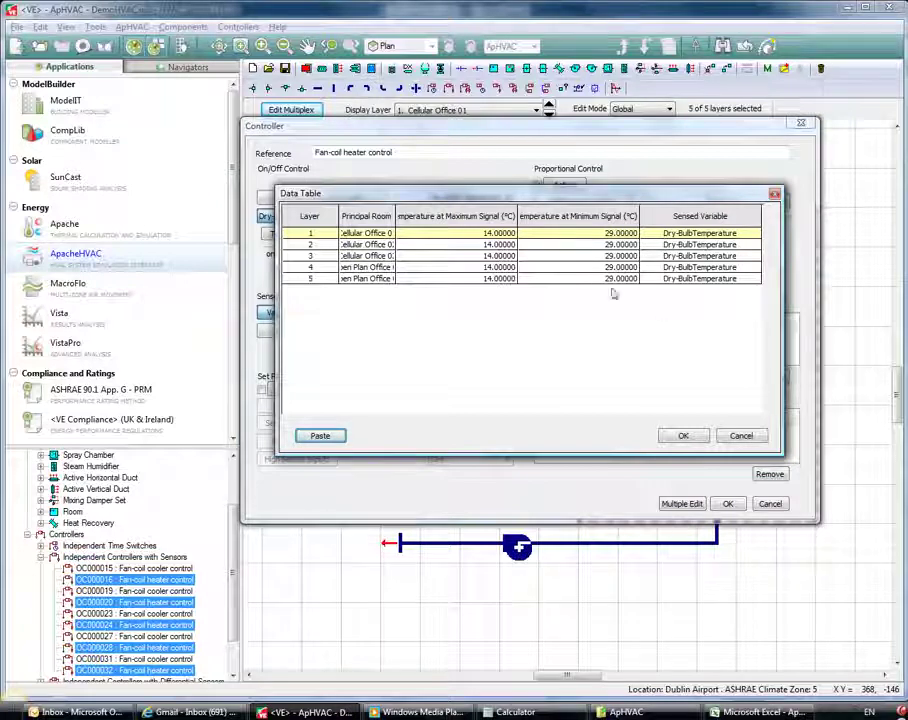
left_click(683, 435)
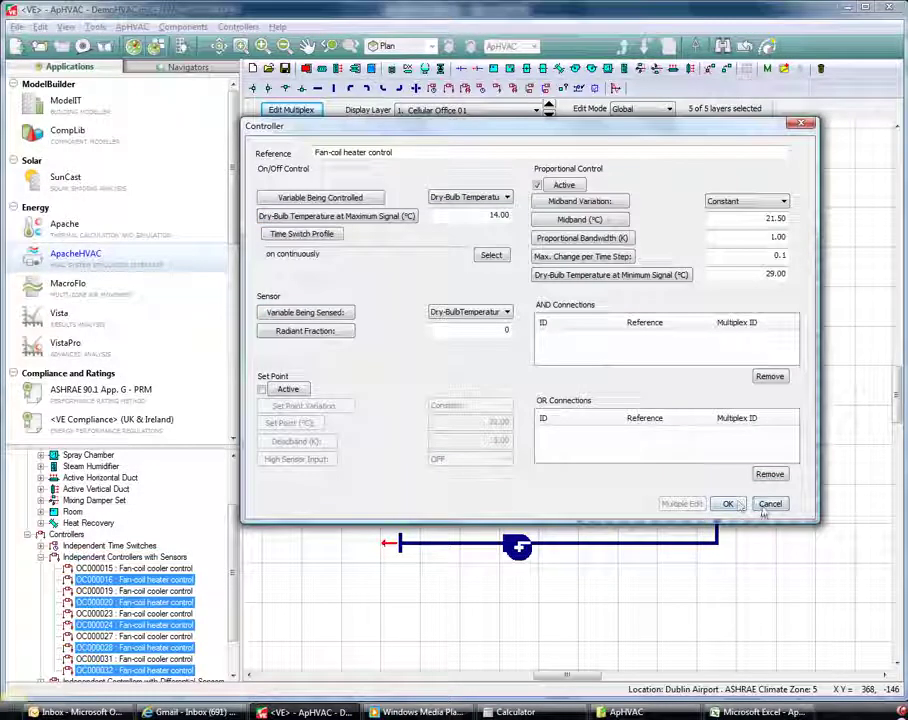
left_click(729, 504)
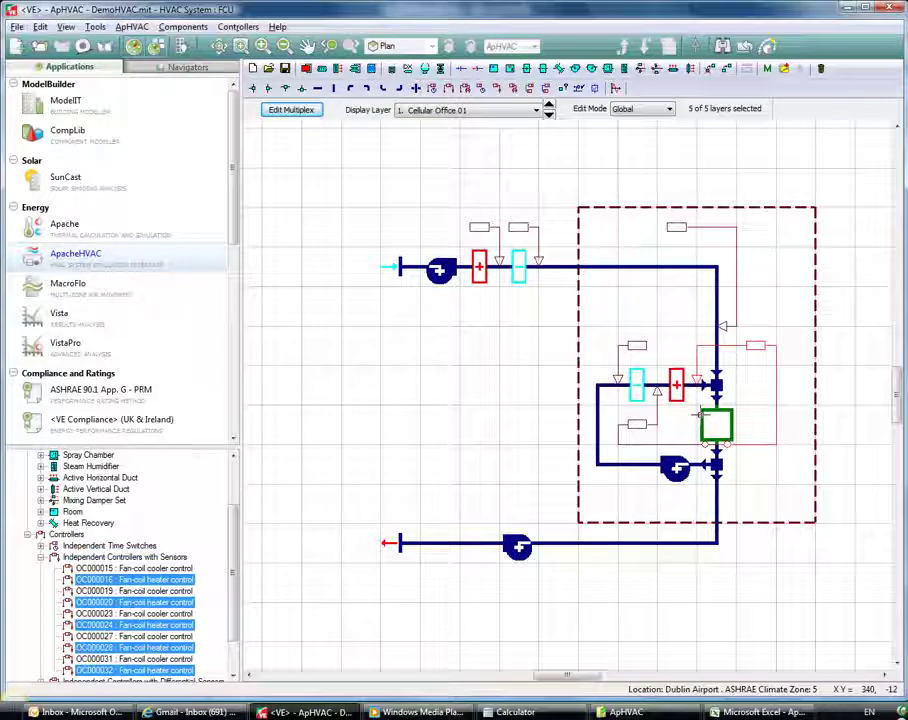